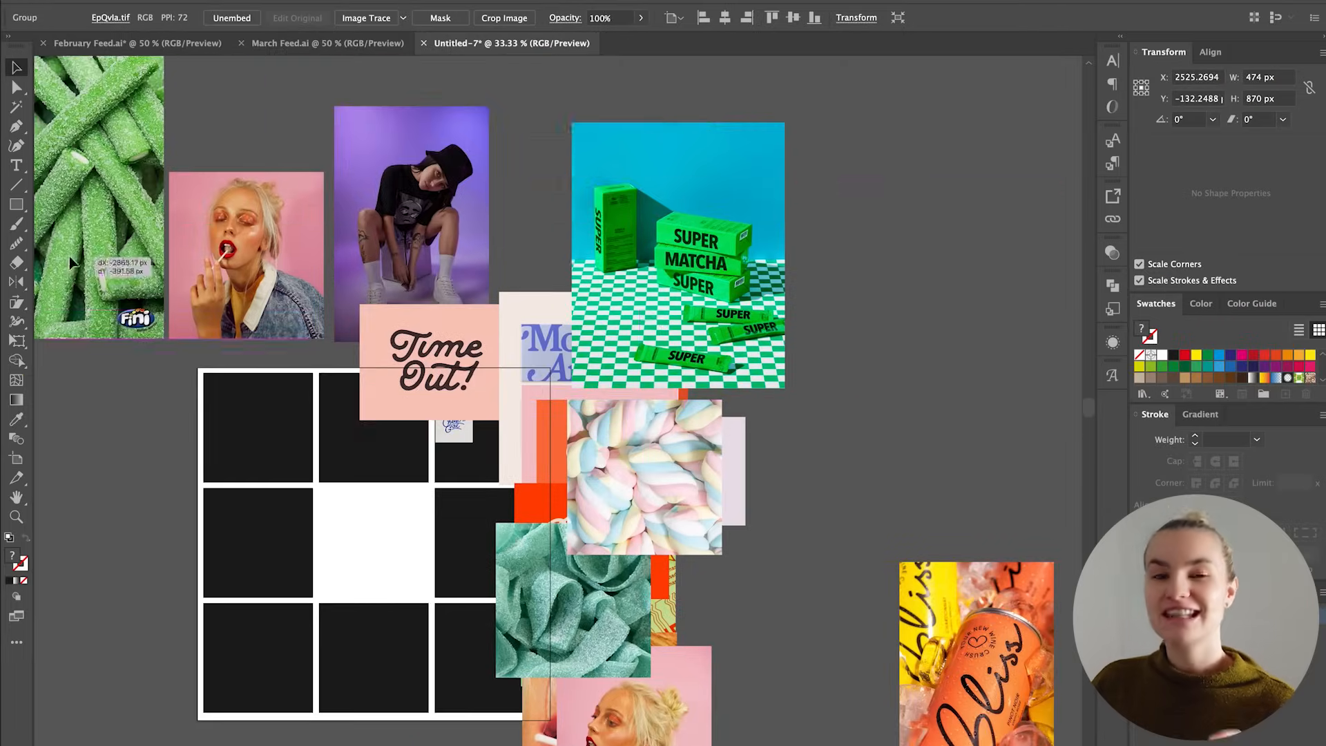
# Step: Move the marshmallow photo up beside the other photos and set the Mon Ami card mockup aside, away from the grid
pyautogui.moveTo(629, 449); pyautogui.dragTo(560, 166)
pyautogui.moveTo(510, 445); pyautogui.dragTo(808, 172)
pyautogui.hscroll(-6, 807, 167)
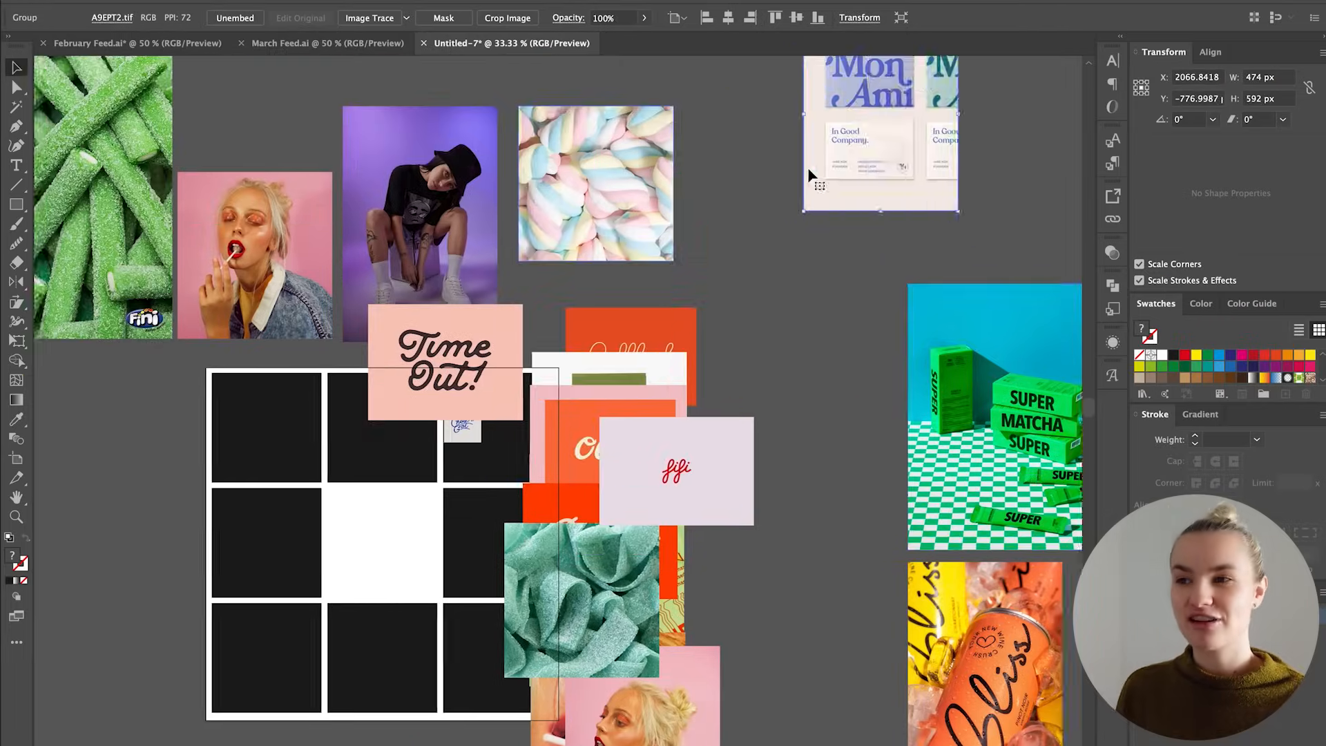
# Step: Line up the Time Out!, fifi, Bent Luck and Ollie logos in two columns beside the grid
pyautogui.moveTo(379, 365); pyautogui.dragTo(533, 196)
pyautogui.scroll(-5, 533, 197)
pyautogui.moveTo(696, 293); pyautogui.dragTo(183, 346)
pyautogui.moveTo(929, 401); pyautogui.dragTo(347, 346)
pyautogui.moveTo(889, 390); pyautogui.dragTo(123, 430)
pyautogui.moveTo(832, 364); pyautogui.dragTo(394, 453)
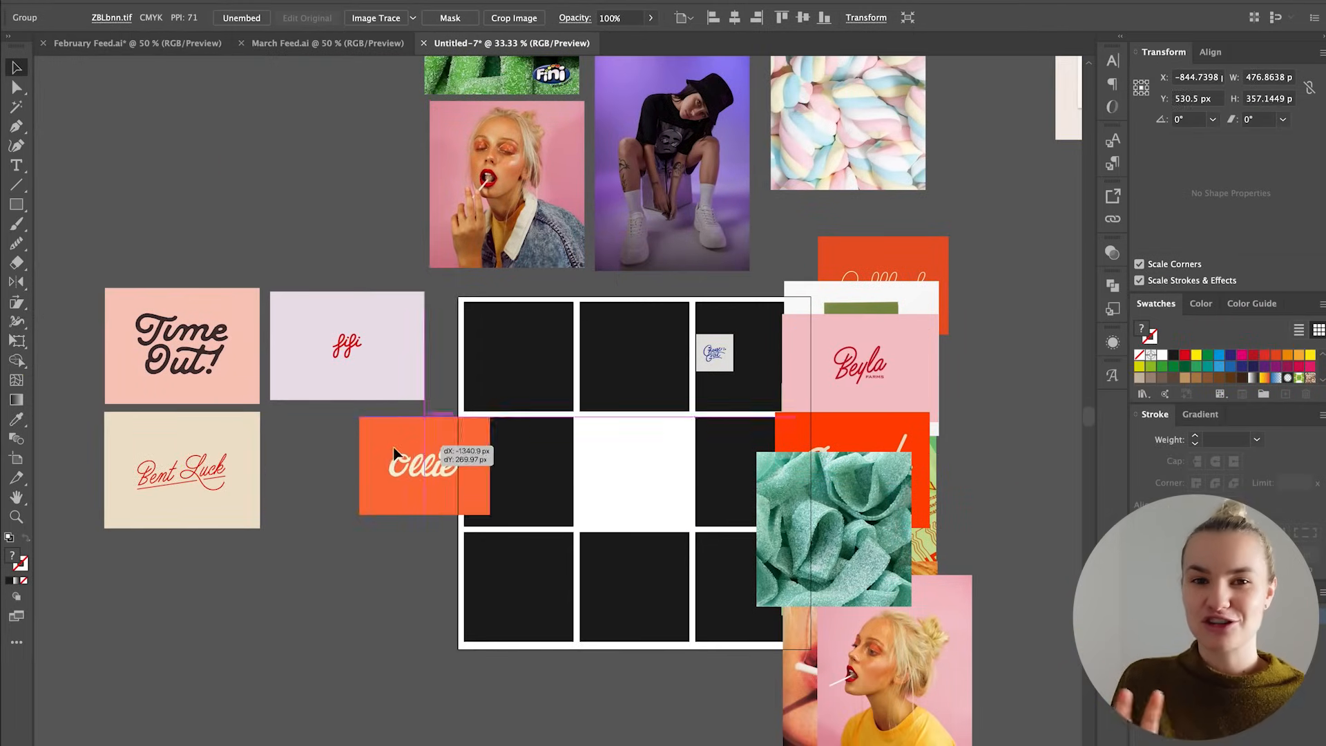
# Step: Move the teal candy ribbon photo up to the group of photos above the grid
pyautogui.scroll(-4, 448, 527)
pyautogui.moveTo(860, 246); pyautogui.dragTo(856, 448)
pyautogui.hscroll(8, 574, 562)
pyautogui.hscroll(-7, 802, 458)
pyautogui.scroll(5, 677, 483)
pyautogui.moveTo(666, 598); pyautogui.dragTo(528, 85)
# Step: Add the Beyla, Bullfinch and Good logos beneath the other logos and pull the yellow-shirt portrait off the photo stack
pyautogui.scroll(-3, 527, 85)
pyautogui.moveTo(806, 311); pyautogui.dragTo(264, 618)
pyautogui.moveTo(342, 625); pyautogui.dragTo(355, 624)
pyautogui.scroll(-4, 799, 378)
pyautogui.moveTo(799, 378); pyautogui.dragTo(195, 630)
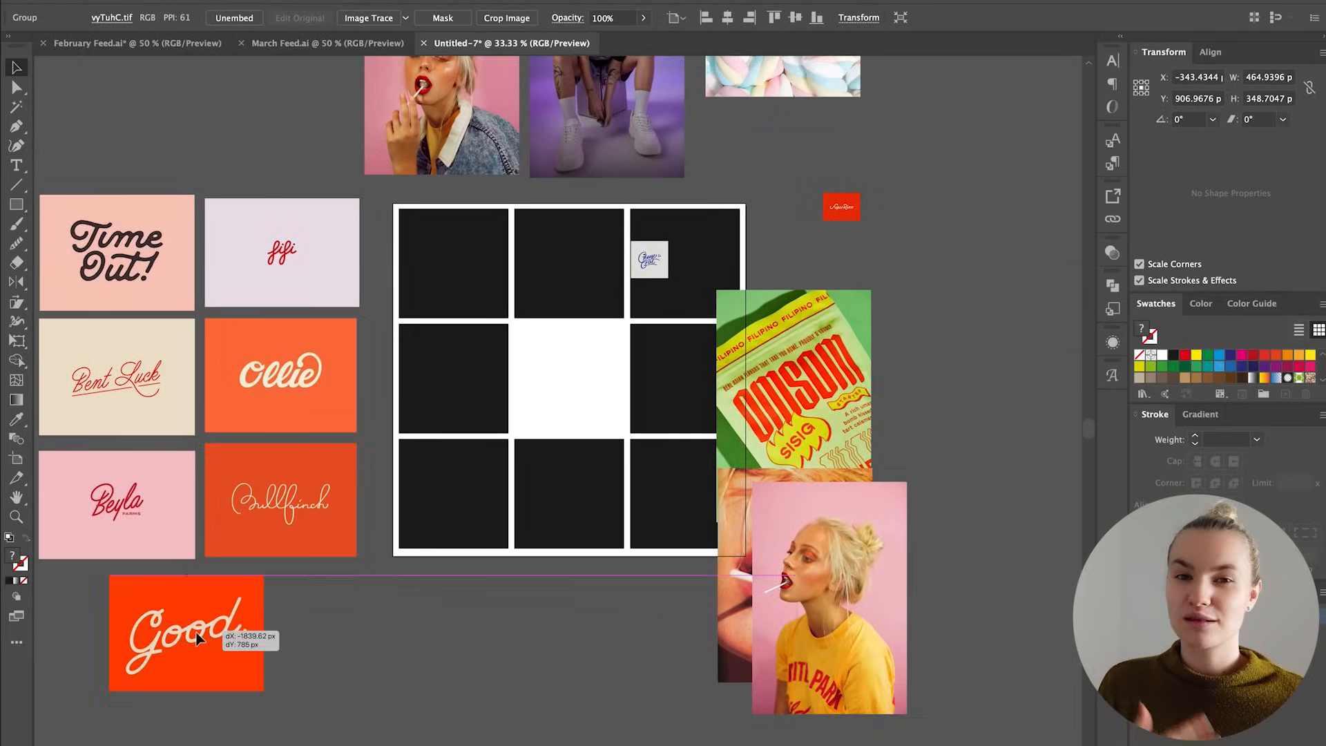
pyautogui.moveTo(827, 530); pyautogui.dragTo(747, 401)
pyautogui.scroll(10, 747, 402)
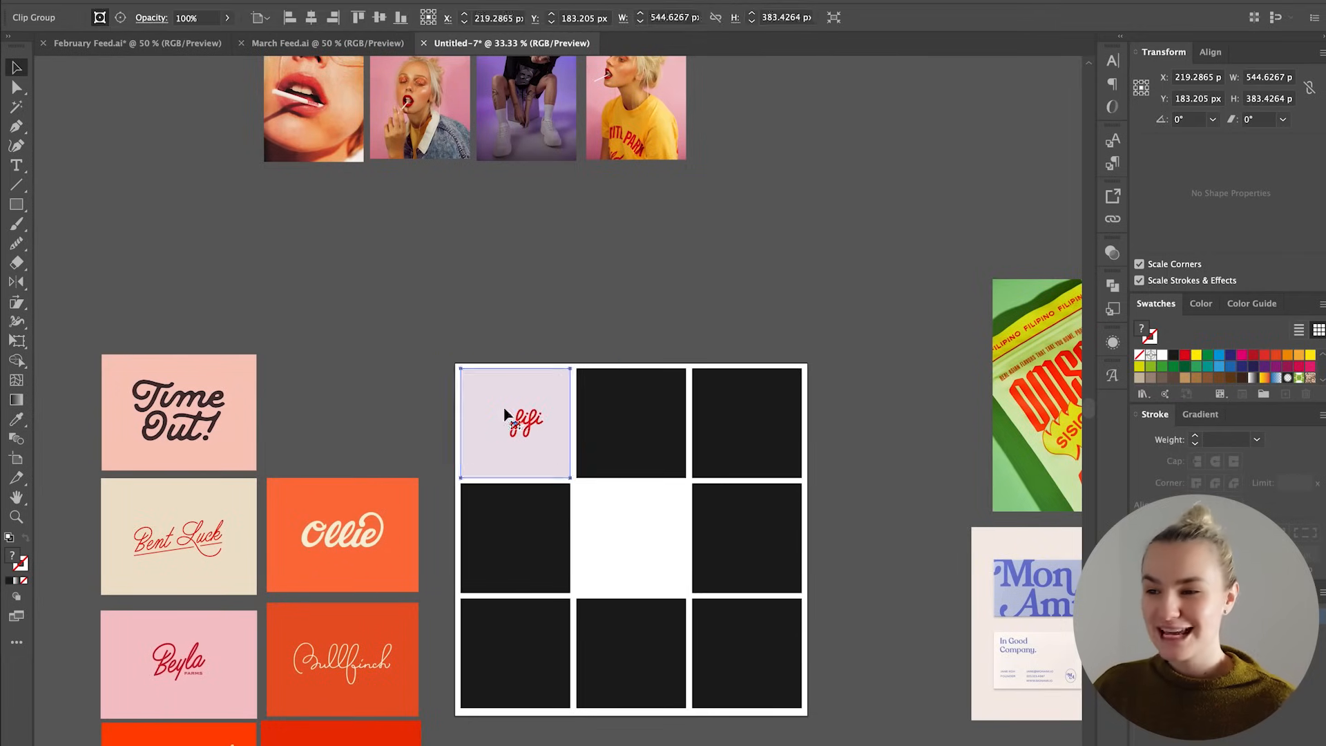
# Step: Scale the denim-jacket lollipop portrait over the grid's upper middle cell and clip it to that square
pyautogui.doubleClick(556, 430)
pyautogui.moveTo(438, 127); pyautogui.dragTo(694, 433)
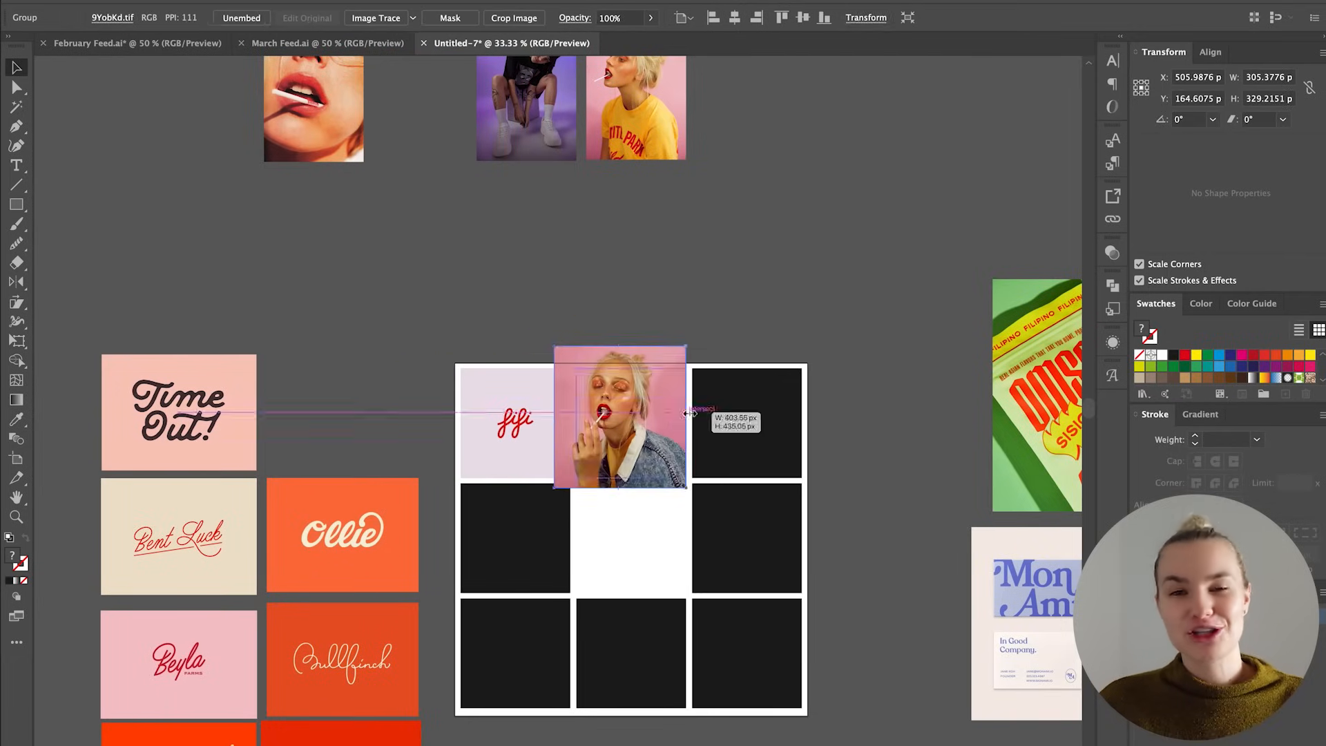
pyautogui.keyDown('shift'); pyautogui.click(683, 419); pyautogui.keyUp('shift')
pyautogui.press('super+7')
pyautogui.doubleClick(650, 418)
# Step: Place the Ollie logo over the grid's lower middle cell, clip it to the square and centre it inside
pyautogui.doubleClick(352, 543)
pyautogui.moveTo(352, 543); pyautogui.dragTo(641, 659)
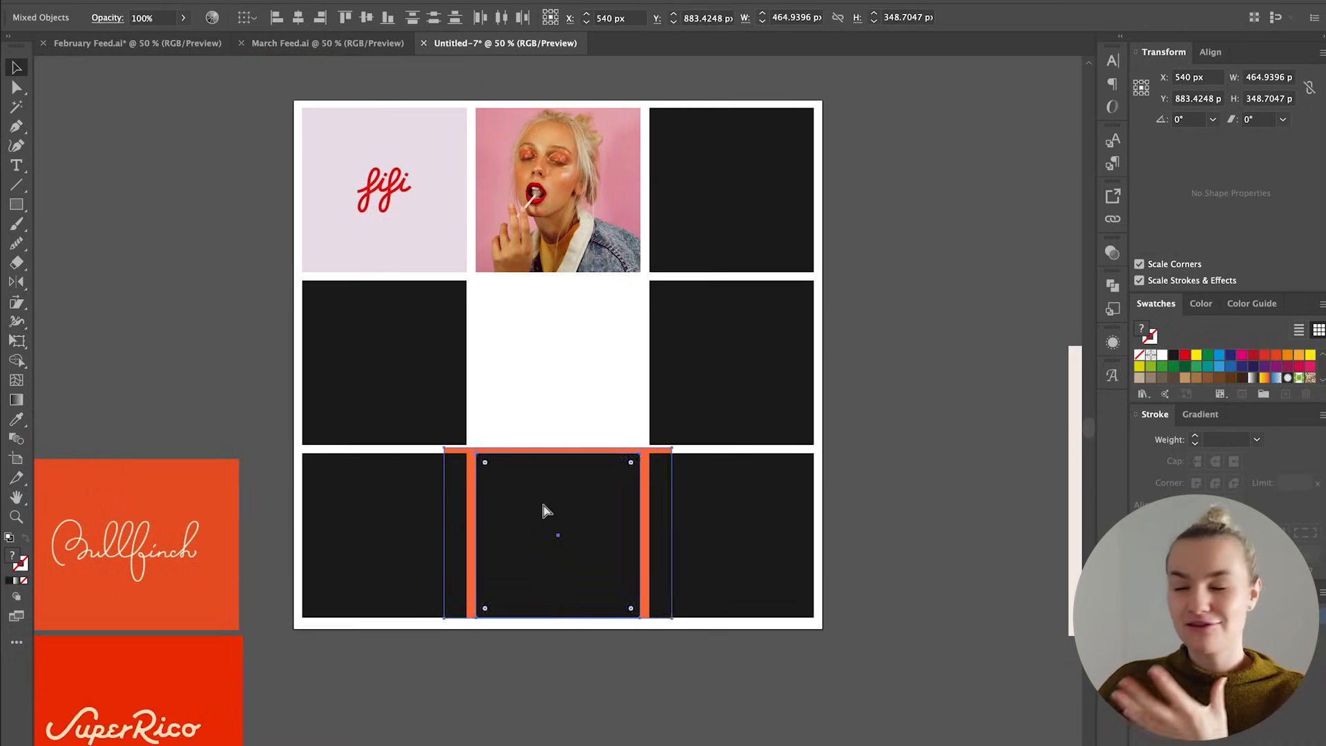
pyautogui.press('super+7')
pyautogui.doubleClick(549, 518)
pyautogui.moveTo(552, 521); pyautogui.dragTo(553, 524)
pyautogui.press('super+minus')
pyautogui.press('super+minus')
pyautogui.doubleClick(554, 520)
# Step: Clip the Good logo into the grid's middle right cell and shift it so the lettering runs off the edge
pyautogui.moveTo(228, 524); pyautogui.dragTo(648, 342)
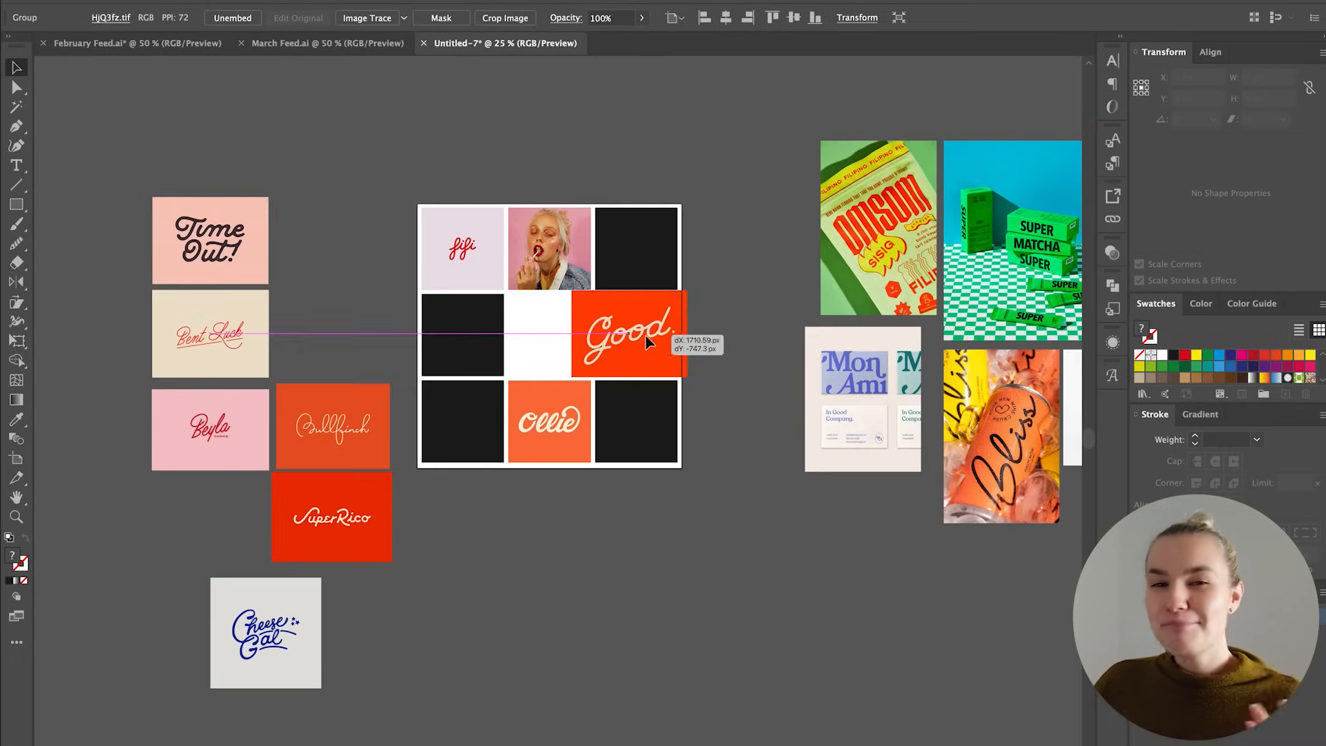
pyautogui.press('super+plus')
pyautogui.press('super+plus')
pyautogui.doubleClick(541, 446)
pyautogui.moveTo(540, 445); pyautogui.dragTo(565, 445)
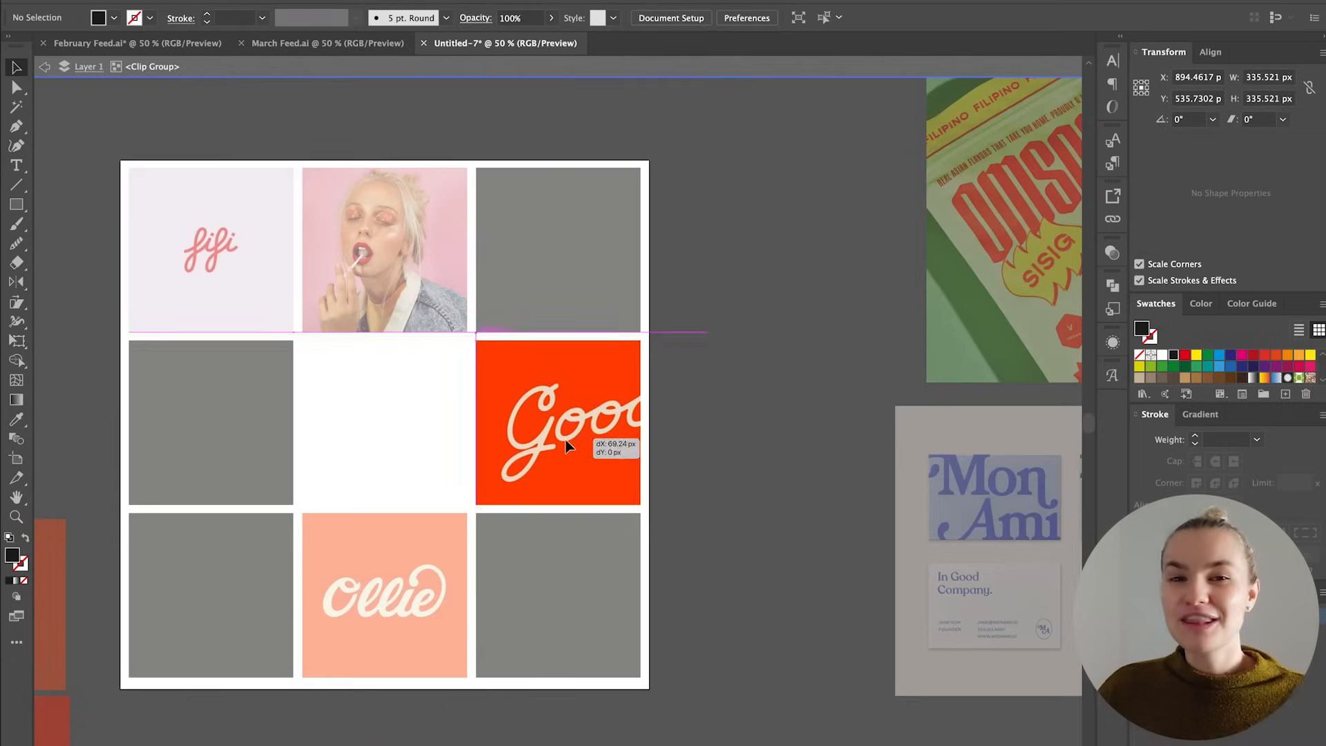
pyautogui.doubleClick(816, 485)
# Step: Move the Mon Ami card mockup and the Super Matcha photo closer to the grid
pyautogui.press('super+minus')
pyautogui.hscroll(2, 719, 449)
pyautogui.moveTo(828, 519); pyautogui.dragTo(726, 399)
pyautogui.moveTo(967, 311); pyautogui.dragTo(602, 614)
# Step: Send the Omsom packaging photo behind the grid's middle left cell and clip it to that square
pyautogui.moveTo(853, 298); pyautogui.dragTo(270, 411)
pyautogui.press('super+shift+bracketleft')
pyautogui.keyDown('shift'); pyautogui.click(275, 412); pyautogui.keyUp('shift')
pyautogui.press('super+7')
pyautogui.doubleClick(279, 414)
pyautogui.doubleClick(926, 503)
# Step: Clip the orange Bliss can photo into the grid's upper right cell and adjust its position inside the square
pyautogui.moveTo(976, 549); pyautogui.dragTo(550, 283)
pyautogui.press('super+shift+bracketleft')
pyautogui.keyDown('shift'); pyautogui.click(495, 275); pyautogui.keyUp('shift')
pyautogui.press('super+7')
pyautogui.doubleClick(494, 283)
pyautogui.click(504, 287)
pyautogui.moveTo(518, 290); pyautogui.dragTo(517, 298)
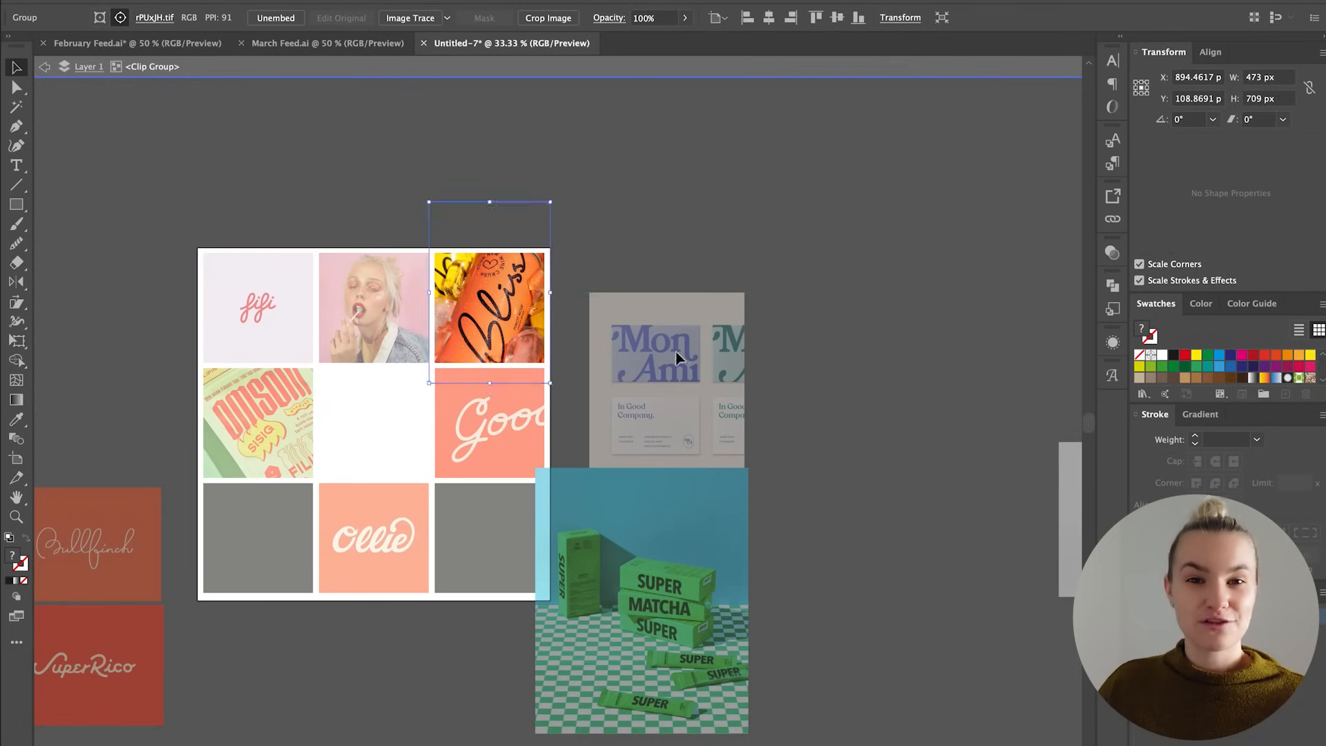
pyautogui.doubleClick(677, 358)
# Step: Move the Super Matcha photo clear of the grid, then clip the Bent Luck logo into the lower right cell and reposition it
pyautogui.moveTo(613, 619); pyautogui.dragTo(743, 474)
pyautogui.hscroll(-5, 743, 479)
pyautogui.scroll(-1, 744, 478)
pyautogui.moveTo(135, 381); pyautogui.dragTo(776, 494)
pyautogui.press('super+shift+bracketleft')
pyautogui.keyDown('shift'); pyautogui.click(668, 506); pyautogui.keyUp('shift')
pyautogui.press('super+7')
pyautogui.doubleClick(668, 508)
pyautogui.moveTo(668, 508); pyautogui.dragTo(752, 493)
pyautogui.doubleClick(382, 630)
# Step: Scale down and reposition the green candy photo inside the grid's upper middle cell
pyautogui.hscroll(1, 426, 586)
pyautogui.scroll(10, 426, 586)
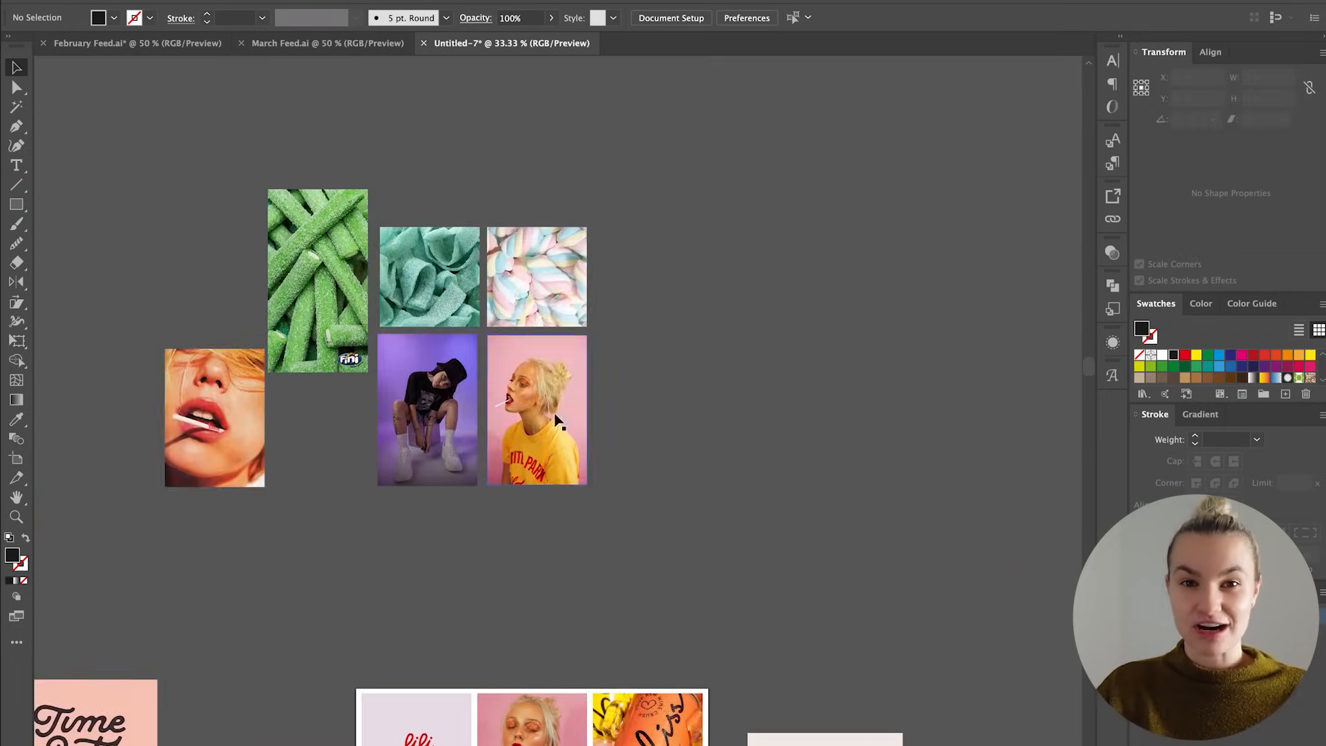
pyautogui.moveTo(465, 408); pyautogui.dragTo(488, 474)
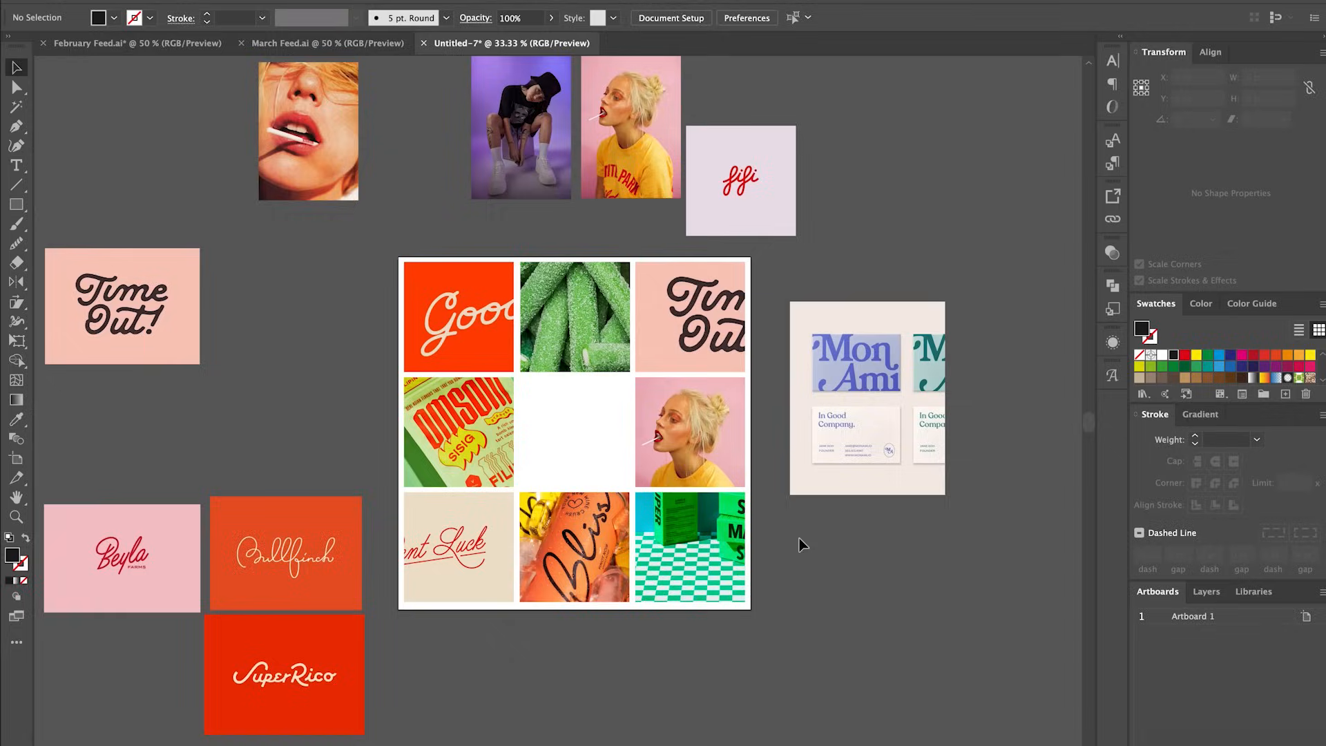
pyautogui.scroll(1, 799, 545)
pyautogui.doubleClick(575, 316)
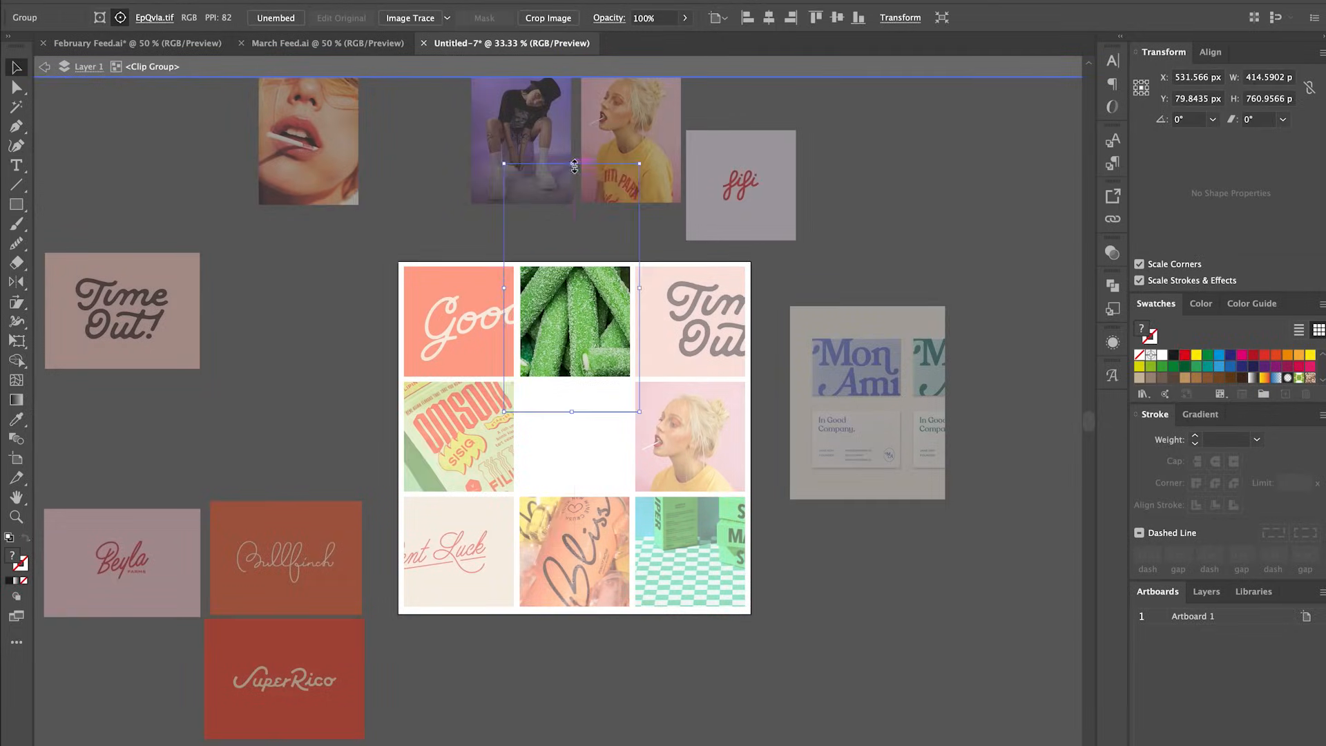
pyautogui.moveTo(573, 297); pyautogui.dragTo(574, 298)
pyautogui.doubleClick(855, 524)
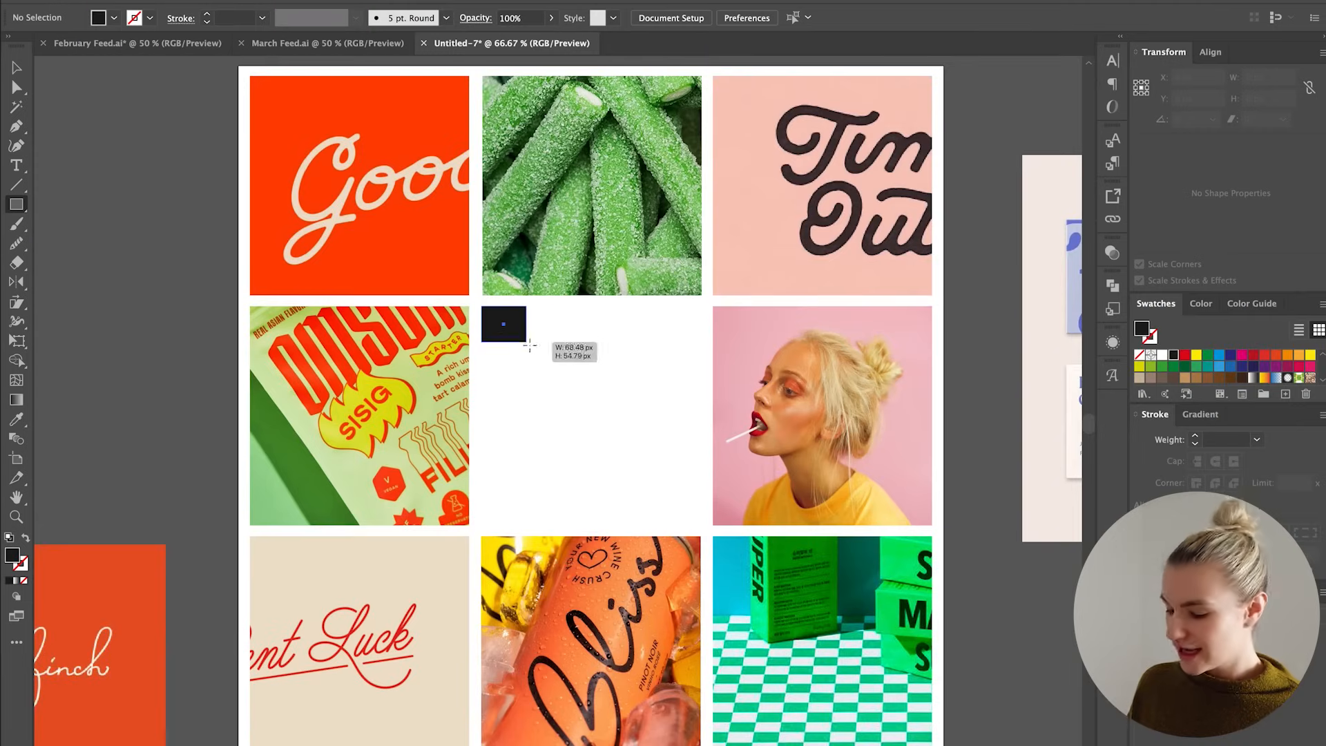
# Step: Draw a black rectangle in the empty centre cell for the colour palette
pyautogui.moveTo(530, 344); pyautogui.dragTo(579, 357)
pyautogui.press('v')
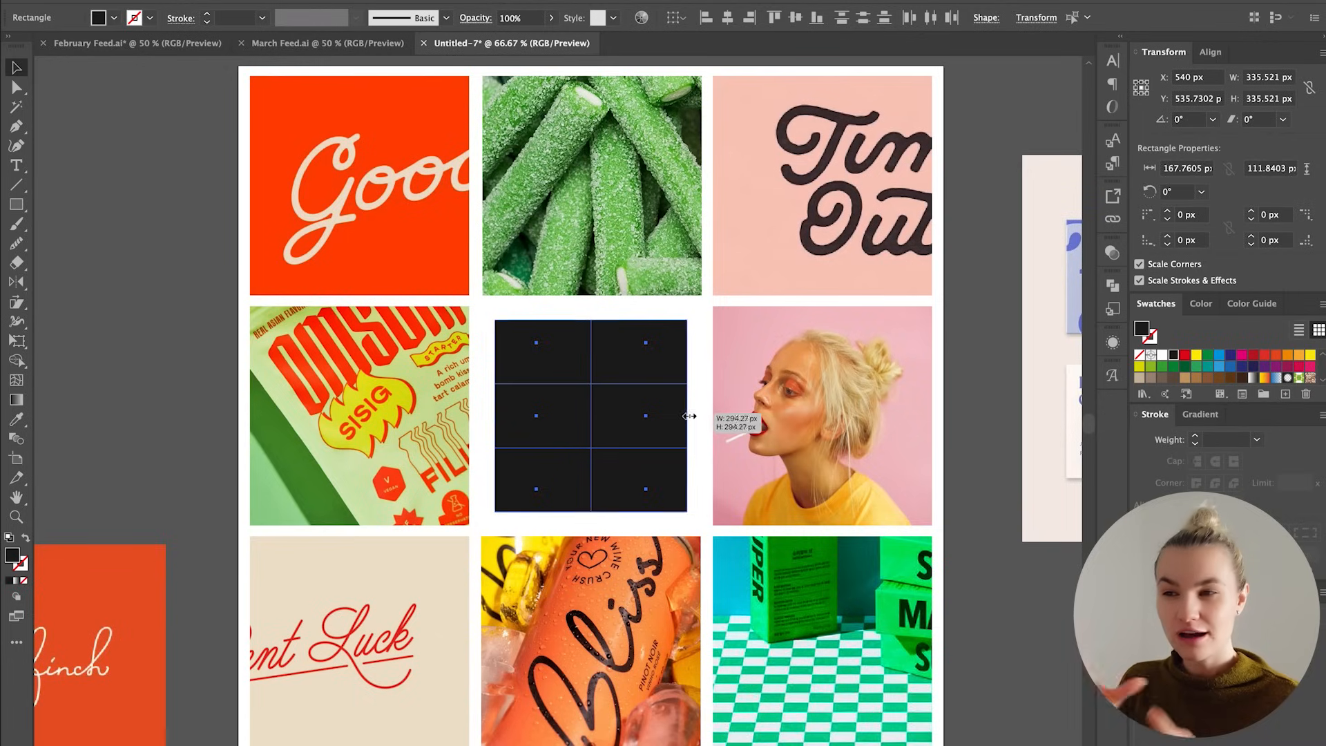
# Step: Colour the palette's upper two rectangles with greens sampled from the candy and Omsom photos, and the middle left one with the portrait's pink
pyautogui.click(559, 351)
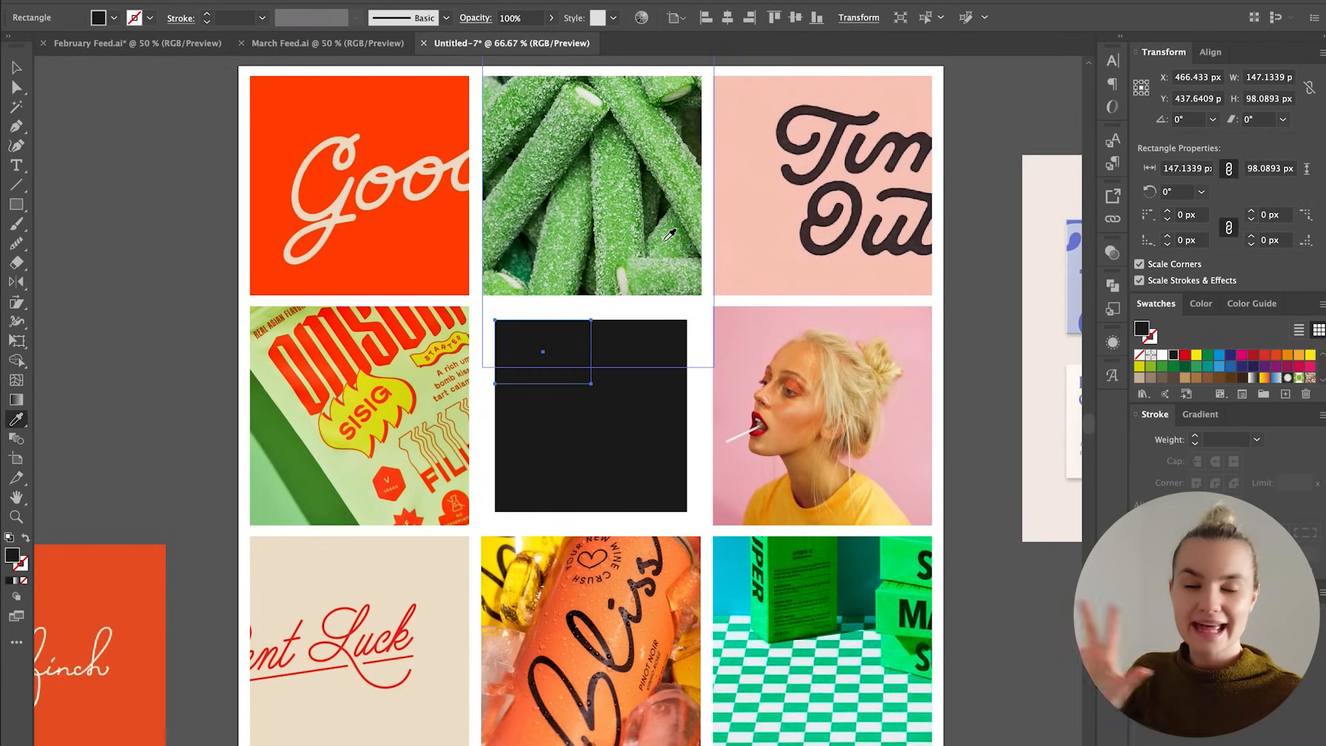
pyautogui.click(671, 234)
pyautogui.keyDown('super'); pyautogui.click(645, 359); pyautogui.keyUp('super')
pyautogui.click(352, 471)
pyautogui.keyDown('super'); pyautogui.click(518, 415); pyautogui.keyUp('super')
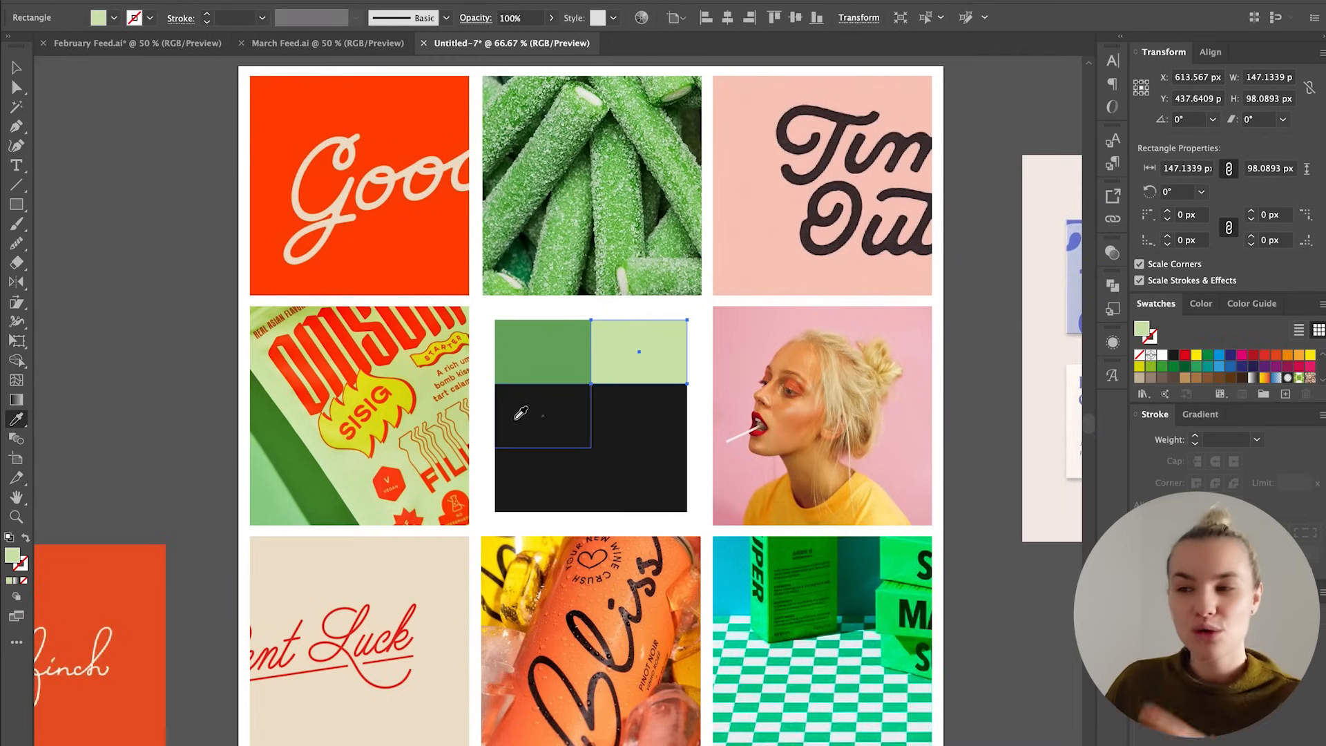
pyautogui.click(907, 448)
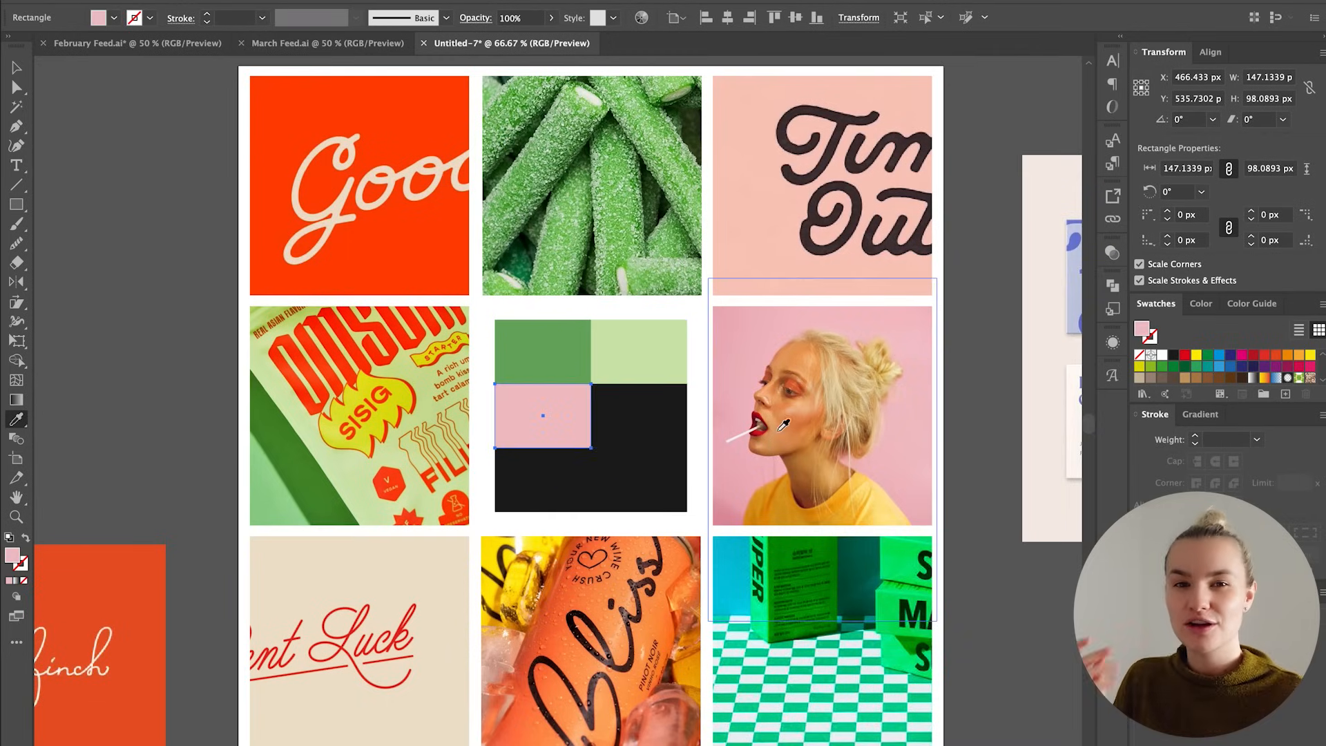
# Step: Fill the remaining palette rectangles with the Good tile's orange-red, the matcha box green and a cream tone sampled from the board
pyautogui.keyDown('super'); pyautogui.click(662, 494); pyautogui.keyUp('super')
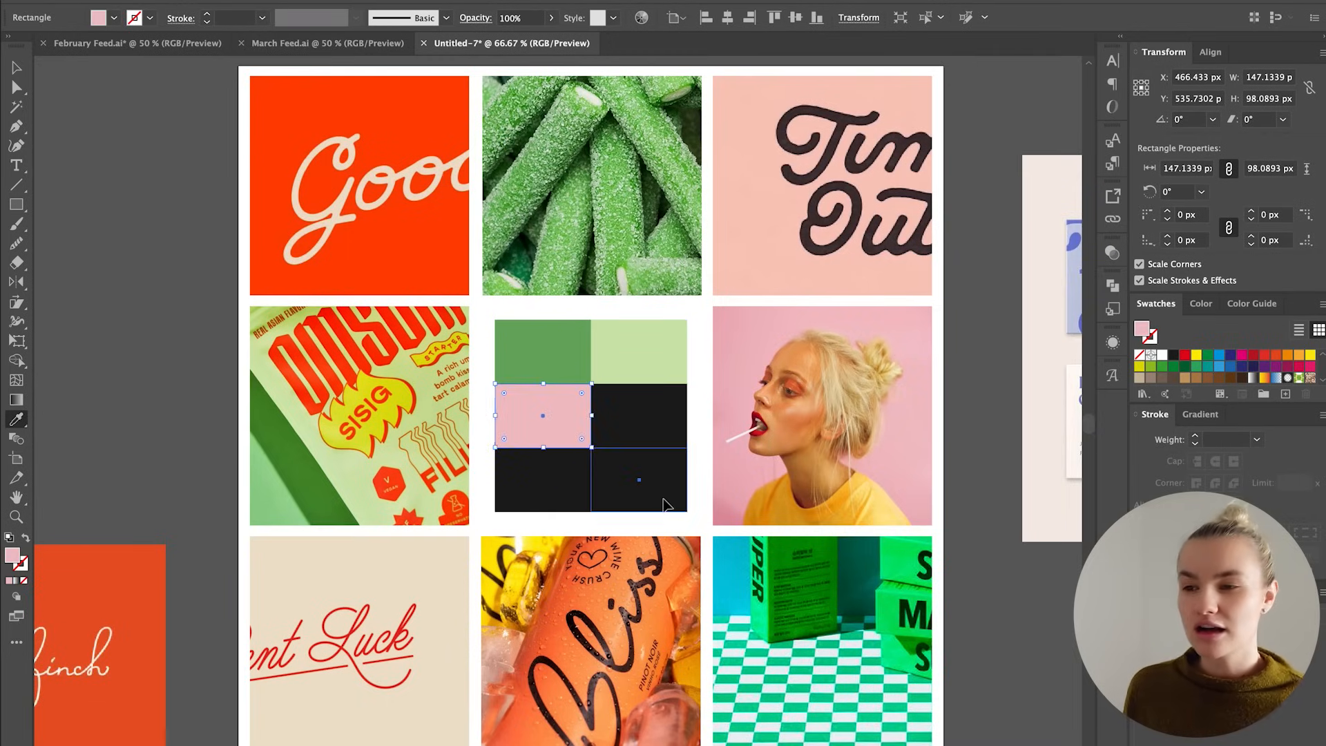
pyautogui.click(397, 238)
pyautogui.keyDown('super'); pyautogui.click(549, 478); pyautogui.keyUp('super')
pyautogui.click(832, 583)
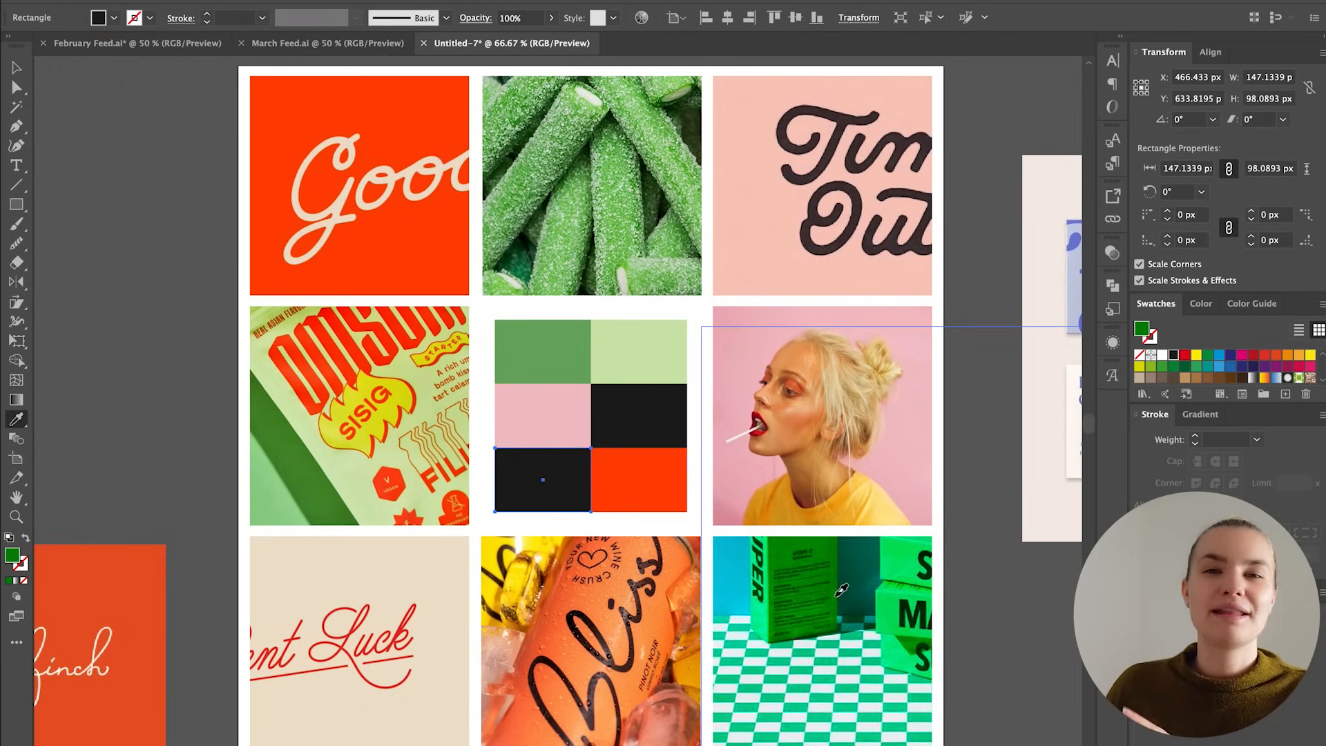
pyautogui.keyDown('super'); pyautogui.click(655, 415); pyautogui.keyUp('super')
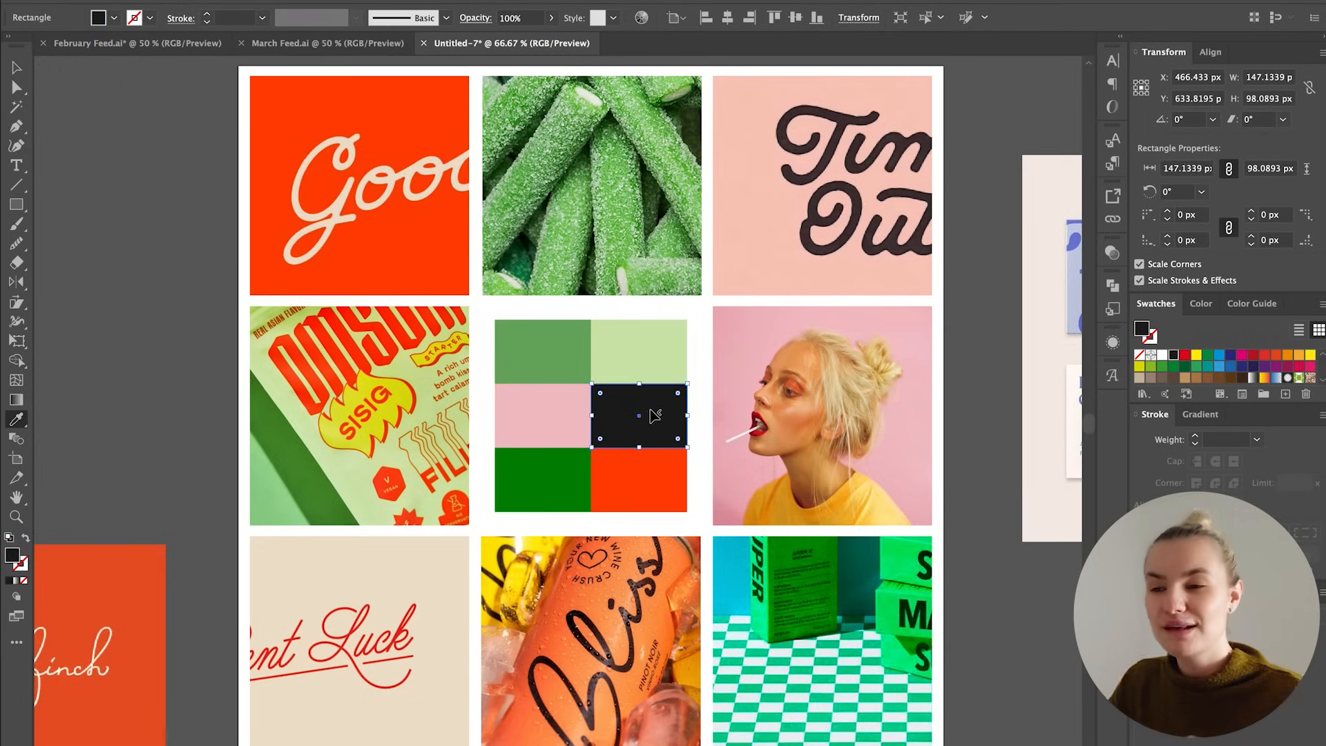
pyautogui.click(631, 278)
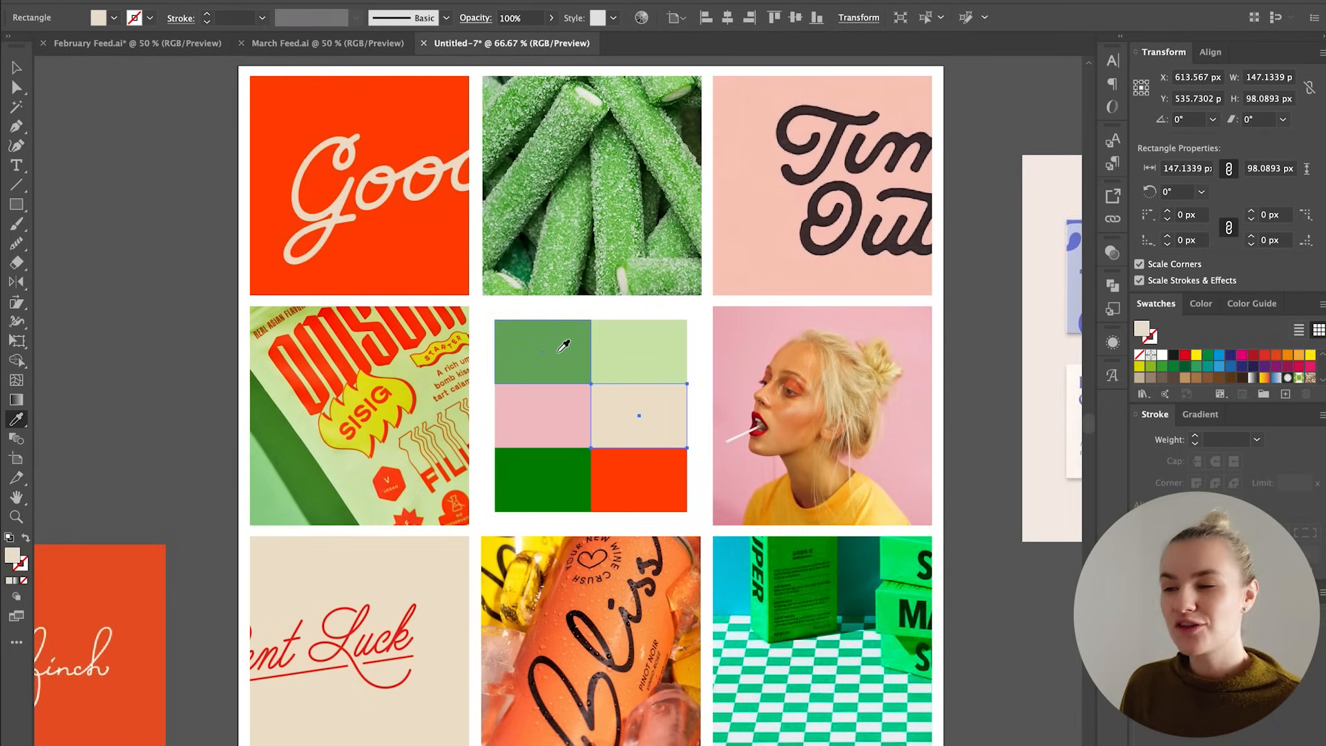
# Step: Recolour the palette's upper left rectangle light green and its upper right rectangle with the green of the matcha box
pyautogui.keyDown('super'); pyautogui.click(545, 353); pyautogui.keyUp('super')
pyautogui.click(639, 349)
pyautogui.keyDown('super'); pyautogui.click(635, 355); pyautogui.keyUp('super')
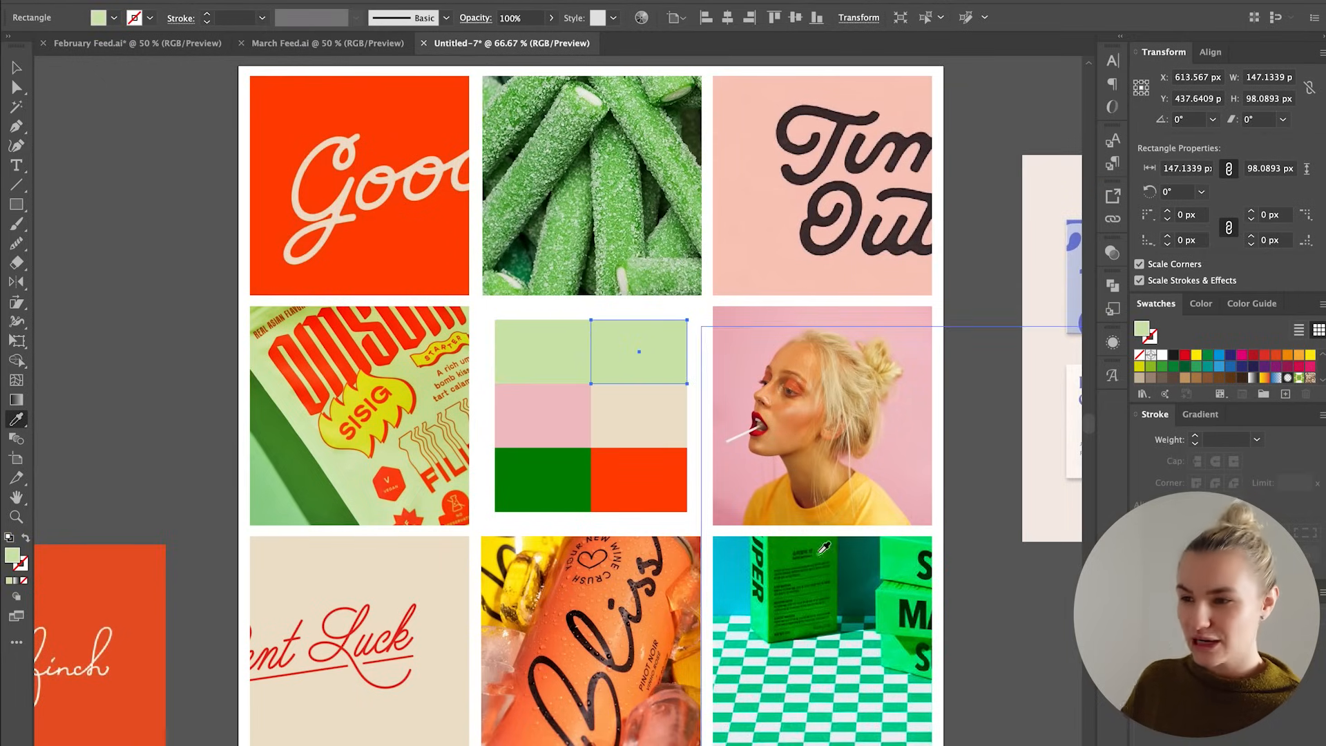
pyautogui.click(820, 552)
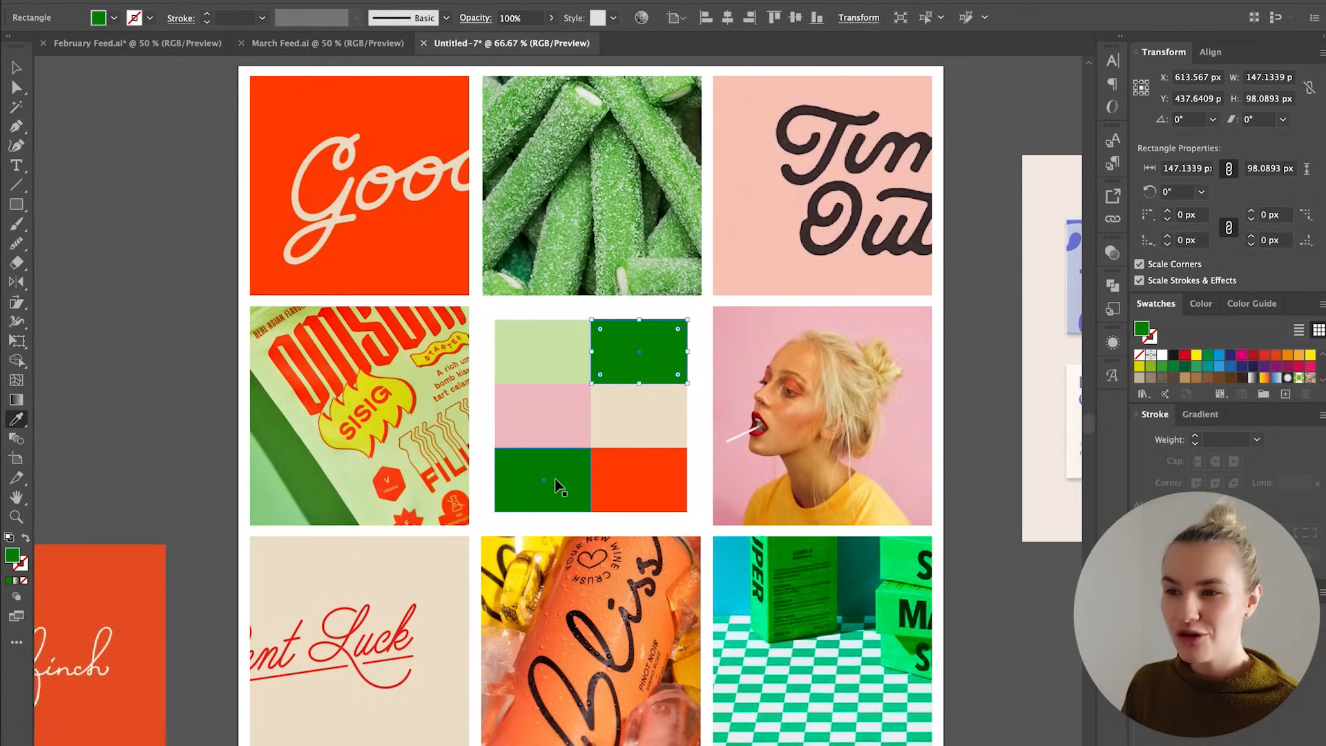
# Step: Fill the palette's lower left rectangle with green from the Omsom photo's background and open its fill colour for editing
pyautogui.click(315, 473)
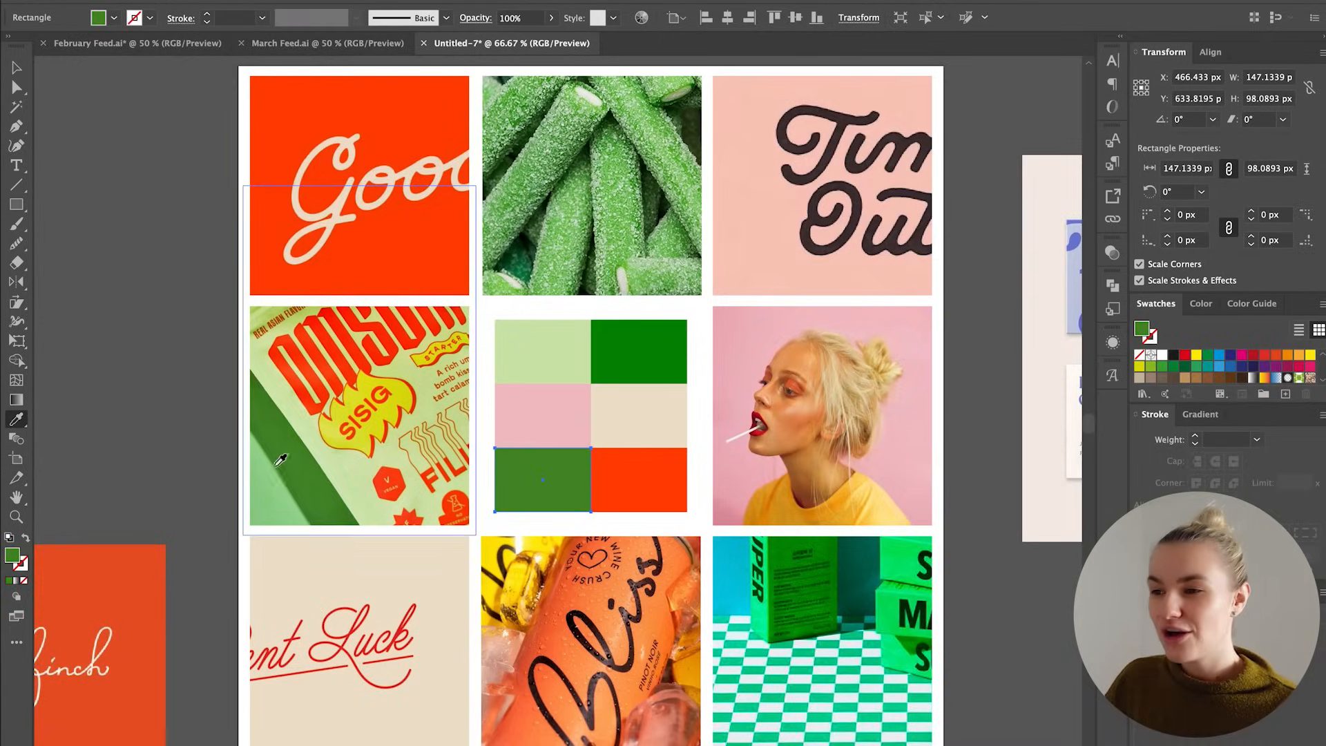
pyautogui.click(277, 464)
pyautogui.doubleClick(1140, 331)
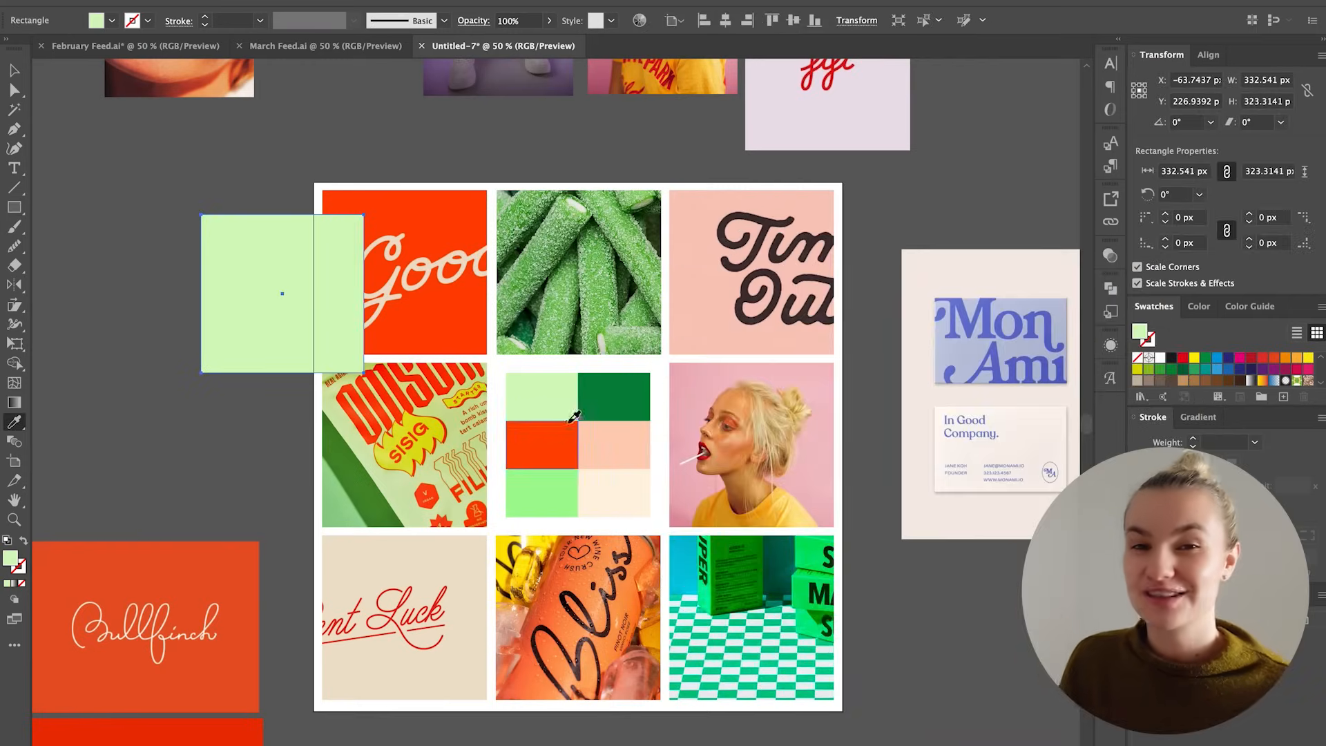
# Step: Fill the loose rectangle with the palette's orange-red and transfer it into the Good tile's clipping group
pyautogui.click(567, 430)
pyautogui.click(14, 70)
pyautogui.press('Delete')
pyautogui.click(359, 226)
pyautogui.doubleClick(359, 226)
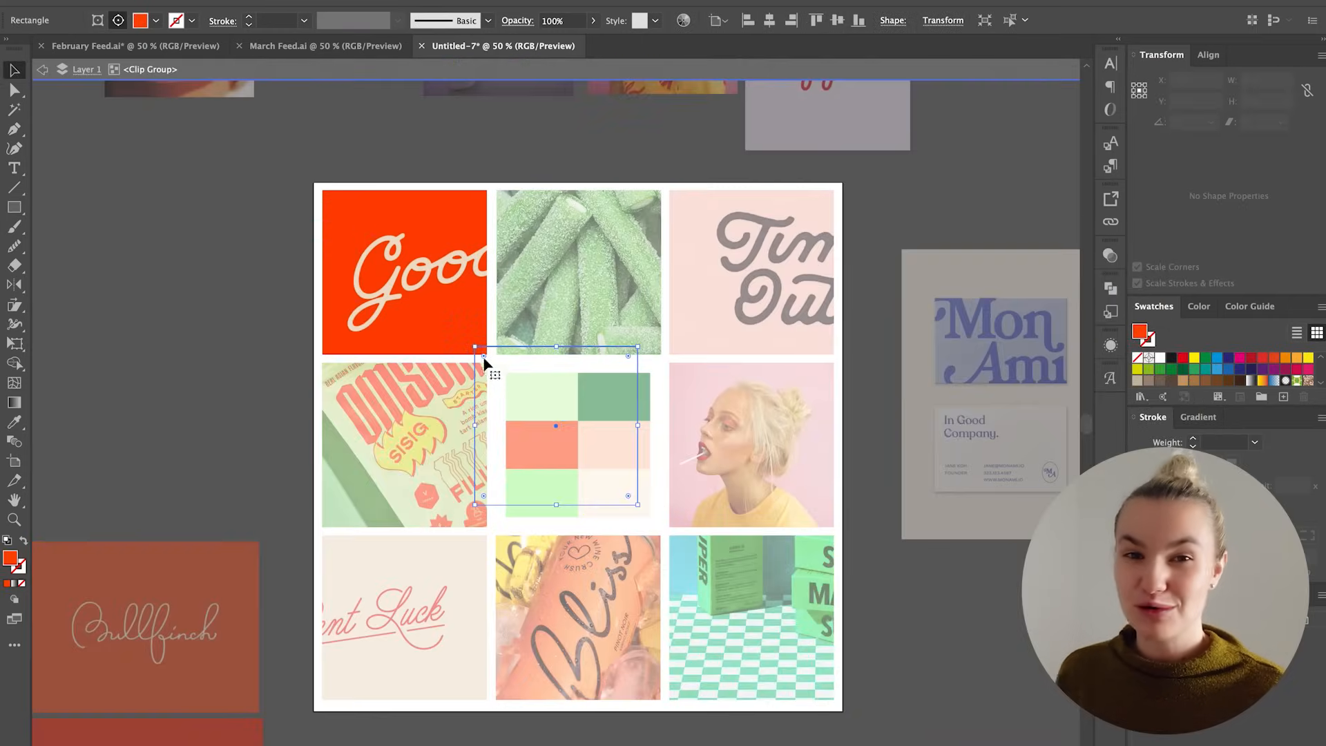
# Step: Shift the fill of the rectangle covering the Good tile to a purer orange
pyautogui.doubleClick(1143, 332)
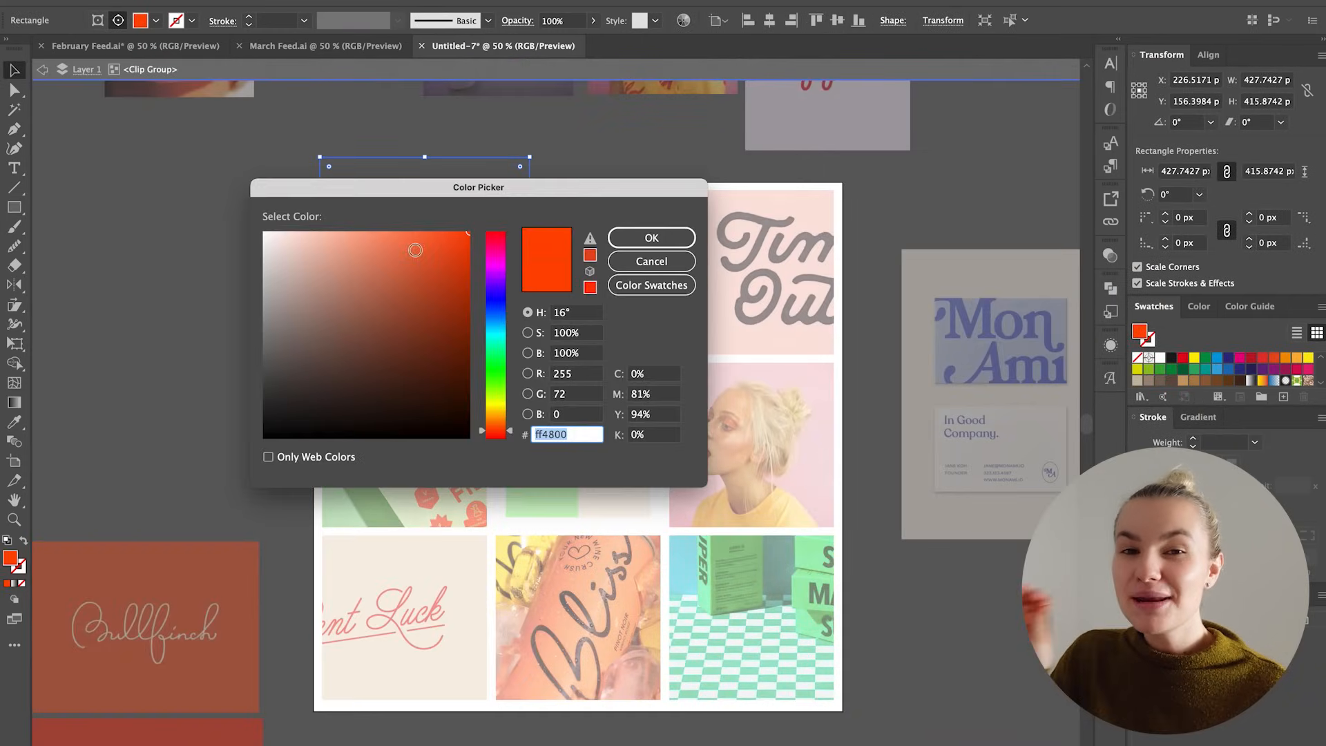
pyautogui.click(503, 424)
pyautogui.click(651, 237)
# Step: Try the Screen, Soft Light, Hard Light and Overlay blend modes on the orange rectangle over the Good tile
pyautogui.click(939, 271)
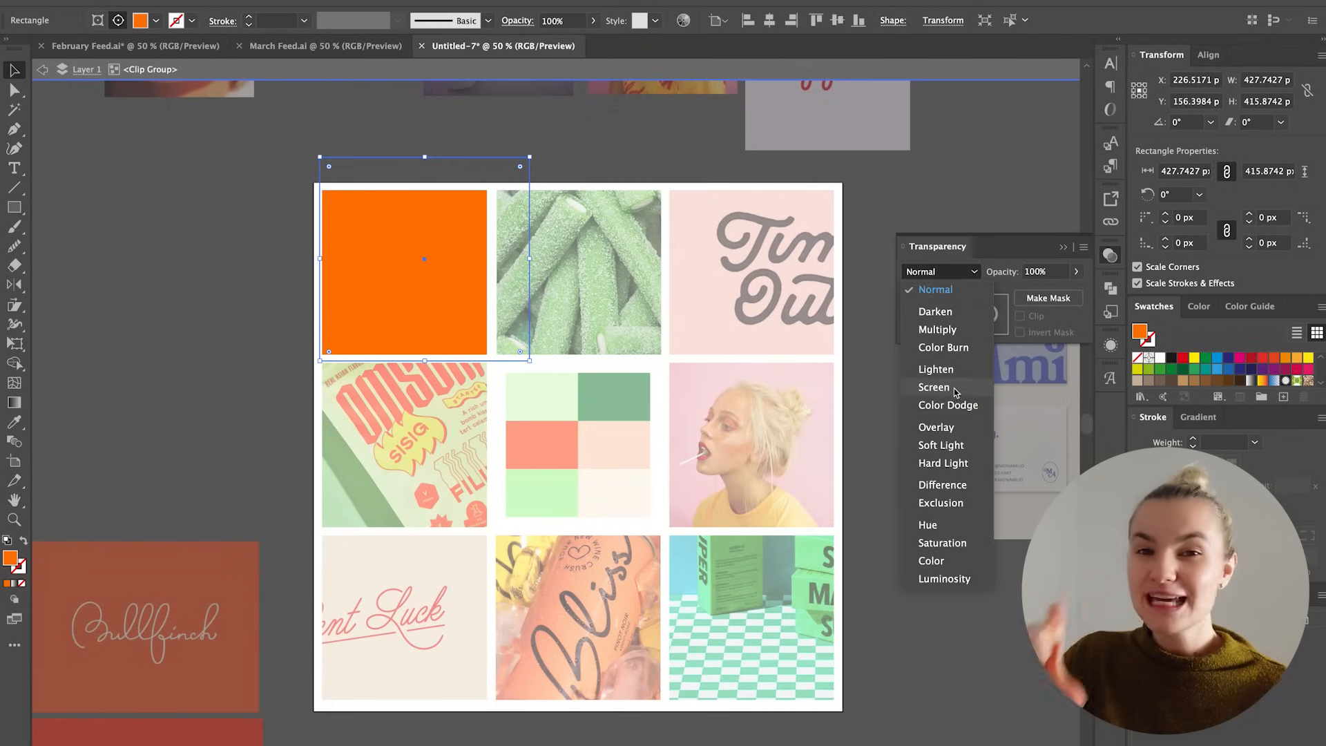
pyautogui.click(957, 386)
pyautogui.click(950, 445)
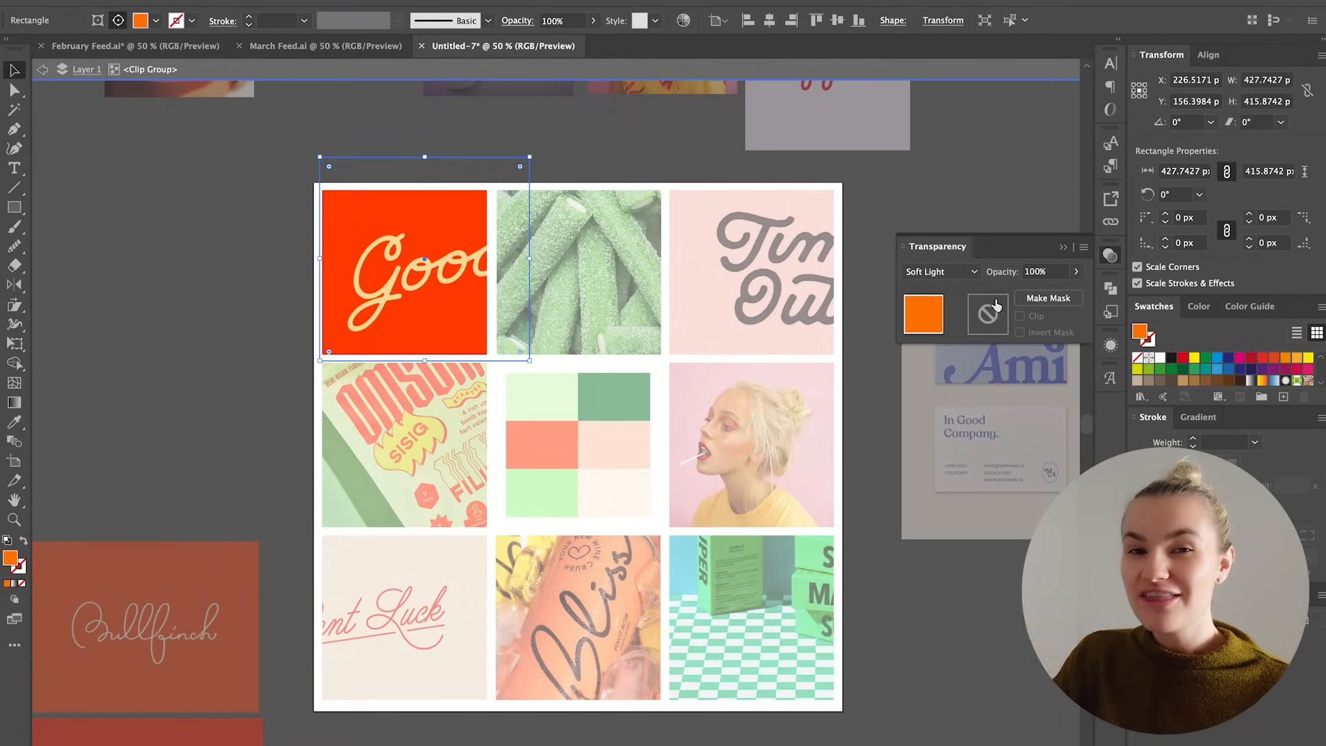
pyautogui.click(939, 271)
pyautogui.click(951, 464)
pyautogui.click(957, 273)
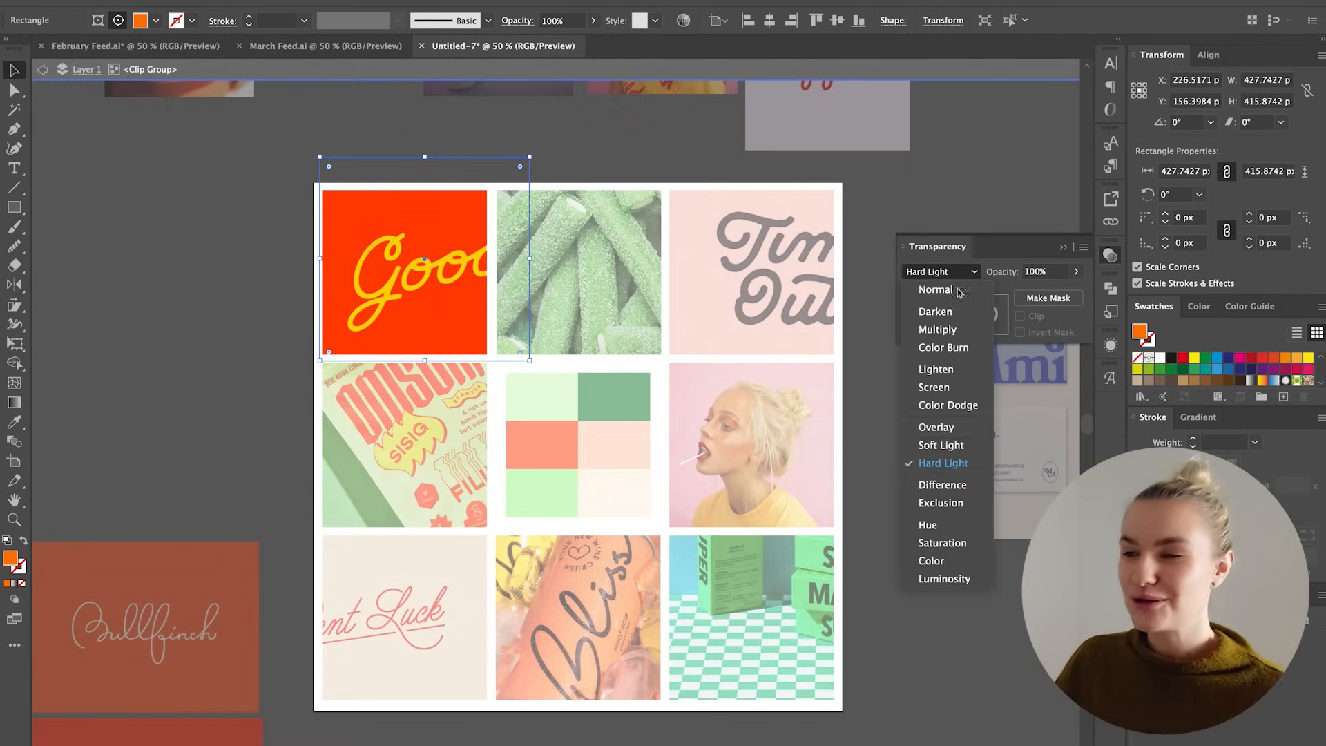
pyautogui.click(958, 429)
# Step: Try a slightly lighter orange as the overlay rectangle's fill
pyautogui.doubleClick(1139, 334)
pyautogui.moveTo(447, 232); pyautogui.dragTo(439, 232)
pyautogui.click(651, 237)
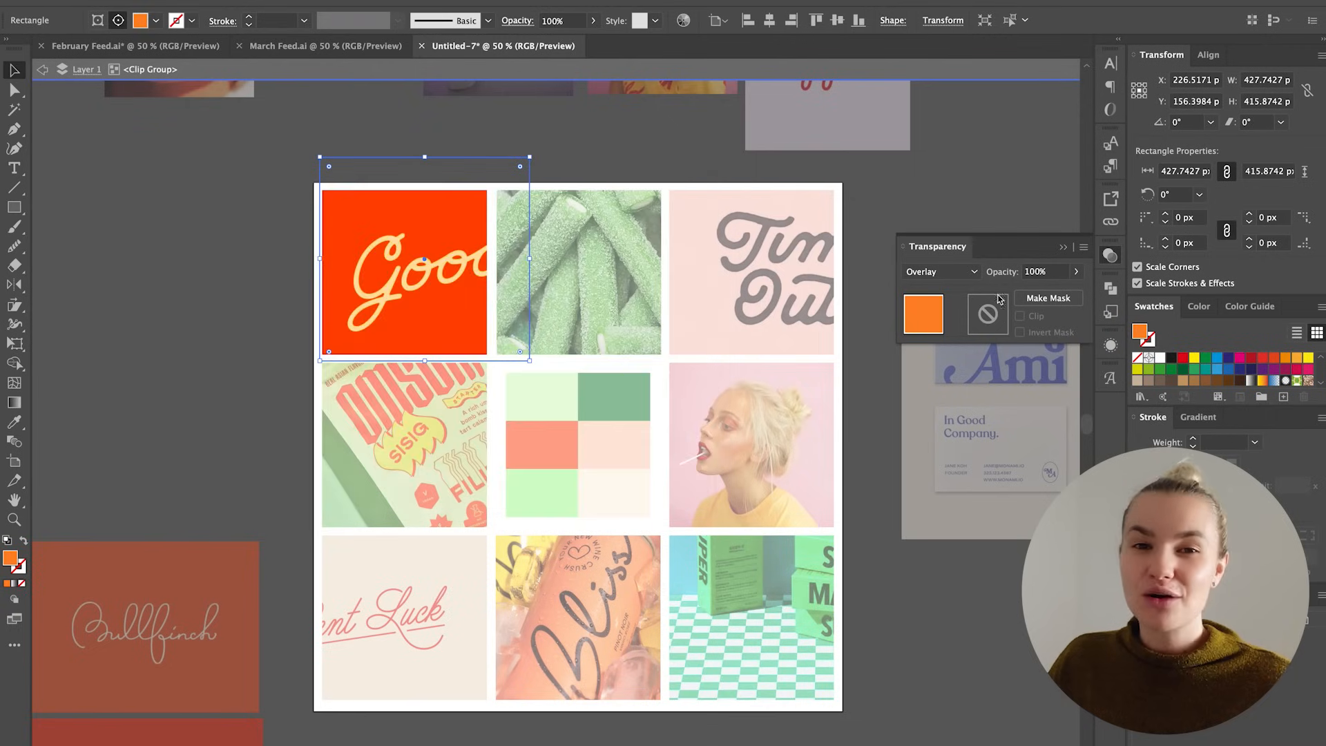
# Step: Try the Multiply, Color Burn and Lighten blend modes on the overlay rectangle
pyautogui.click(918, 271)
pyautogui.click(932, 328)
pyautogui.click(941, 271)
pyautogui.click(950, 346)
pyautogui.click(943, 273)
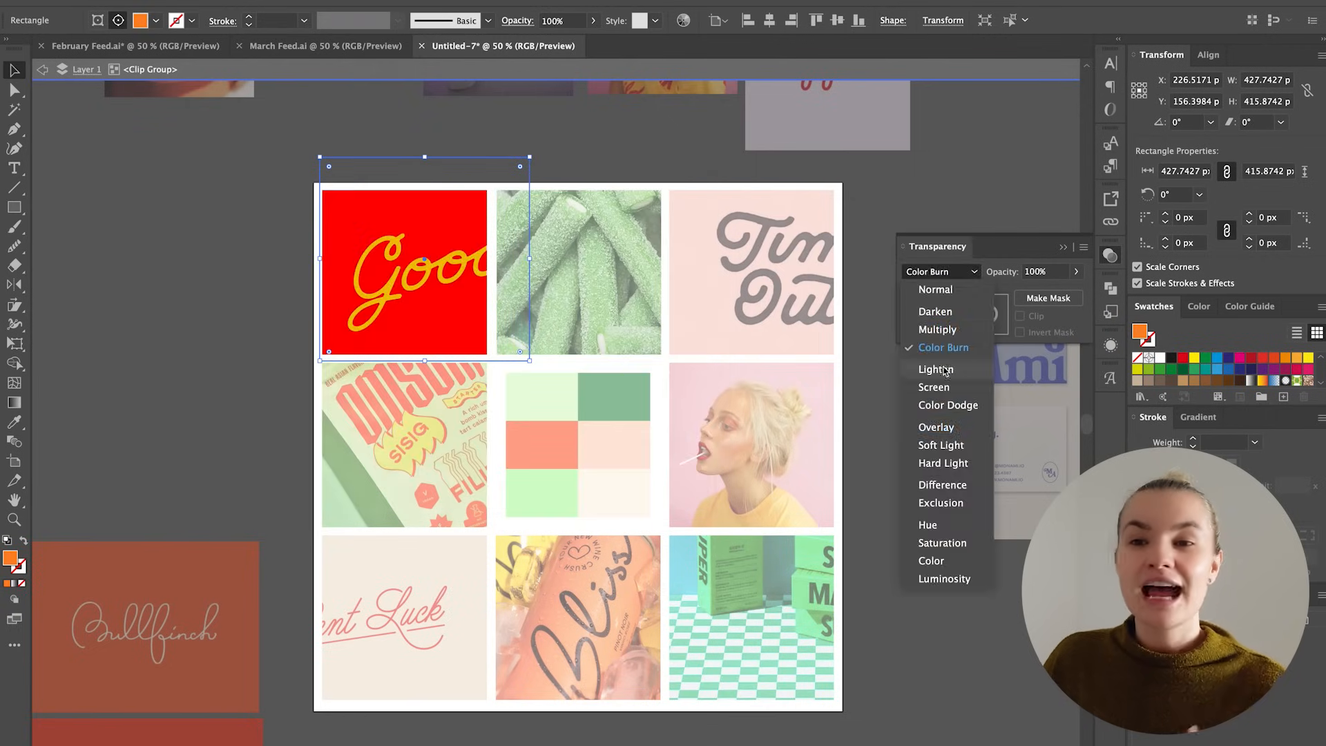
pyautogui.click(946, 371)
# Step: Darken the overlay rectangle's orange fill and slightly enlarge the Good logo image beneath it
pyautogui.doubleClick(1138, 332)
pyautogui.click(431, 264)
pyautogui.click(645, 236)
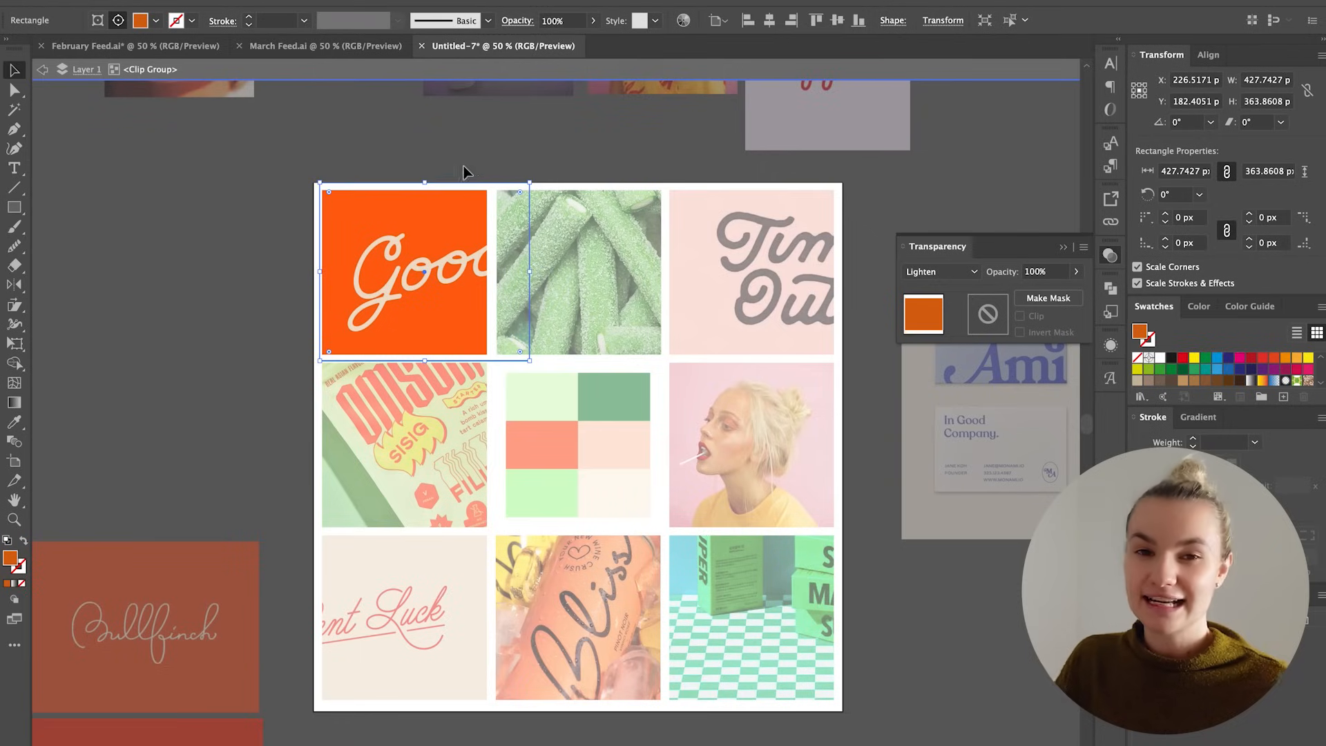
pyautogui.click(544, 290)
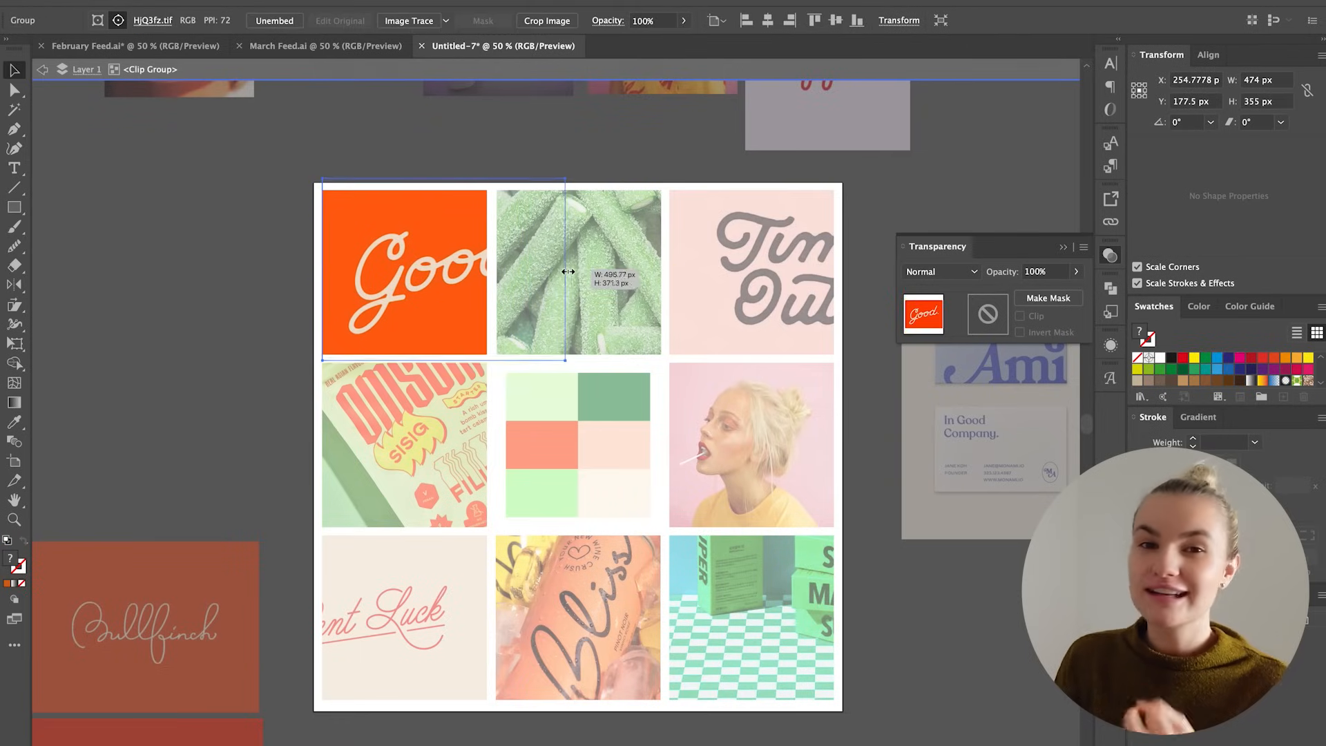
# Step: Set the overlay rectangle's blend mode to Screen and deepen its orange fill
pyautogui.click(925, 272)
pyautogui.click(938, 387)
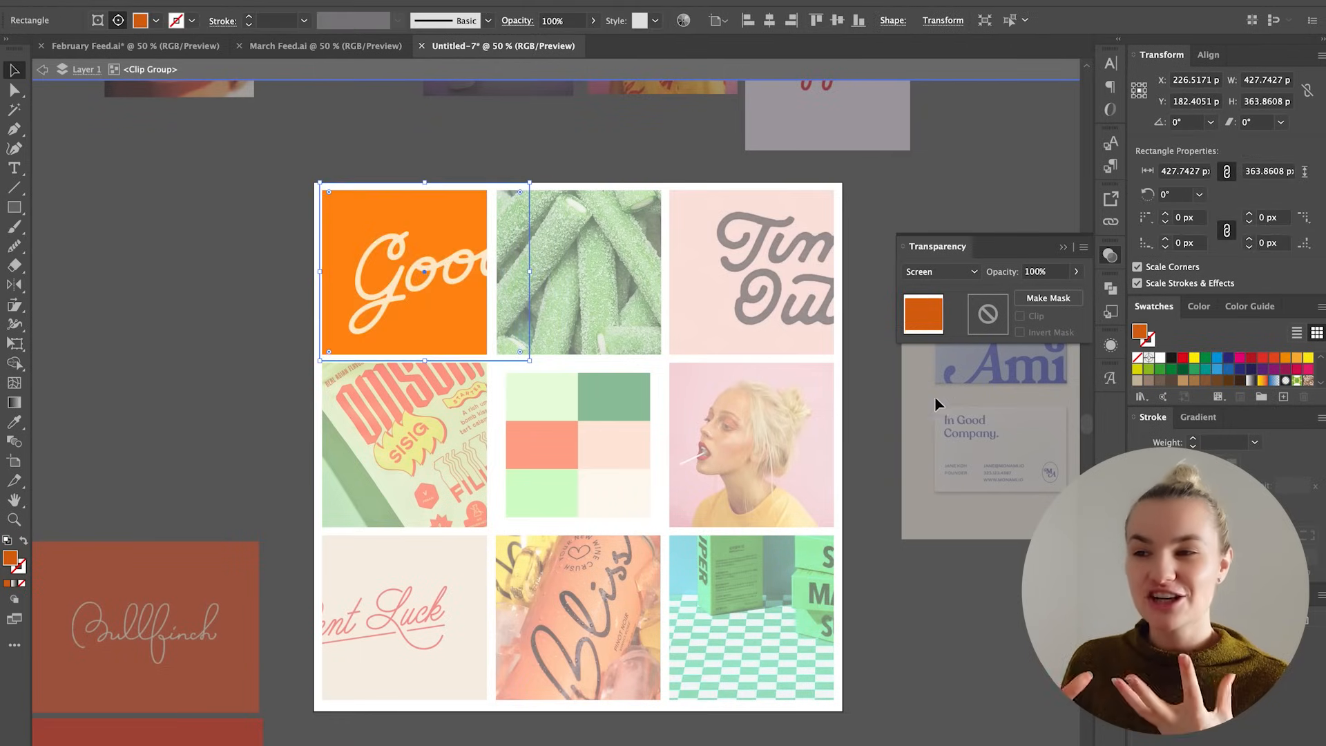
pyautogui.doubleClick(1140, 334)
pyautogui.click(666, 242)
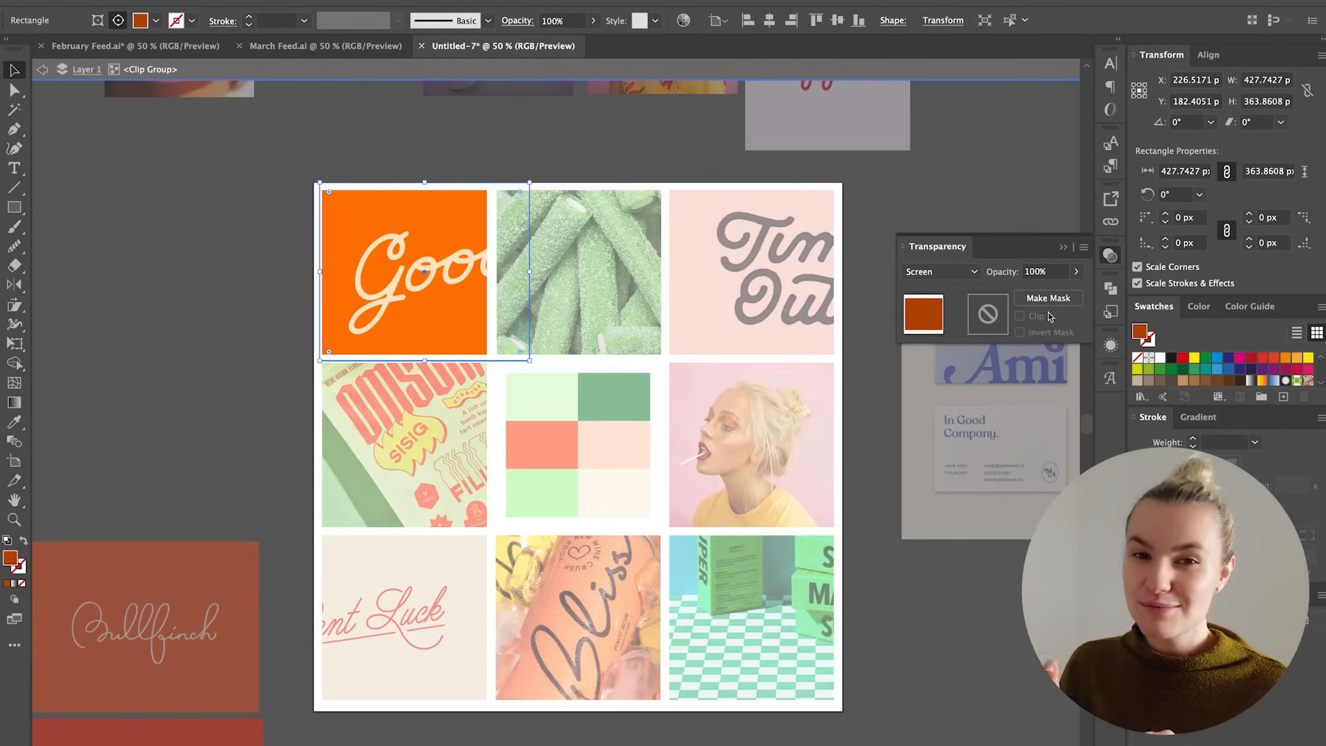
pyautogui.doubleClick(1140, 333)
pyautogui.click(683, 241)
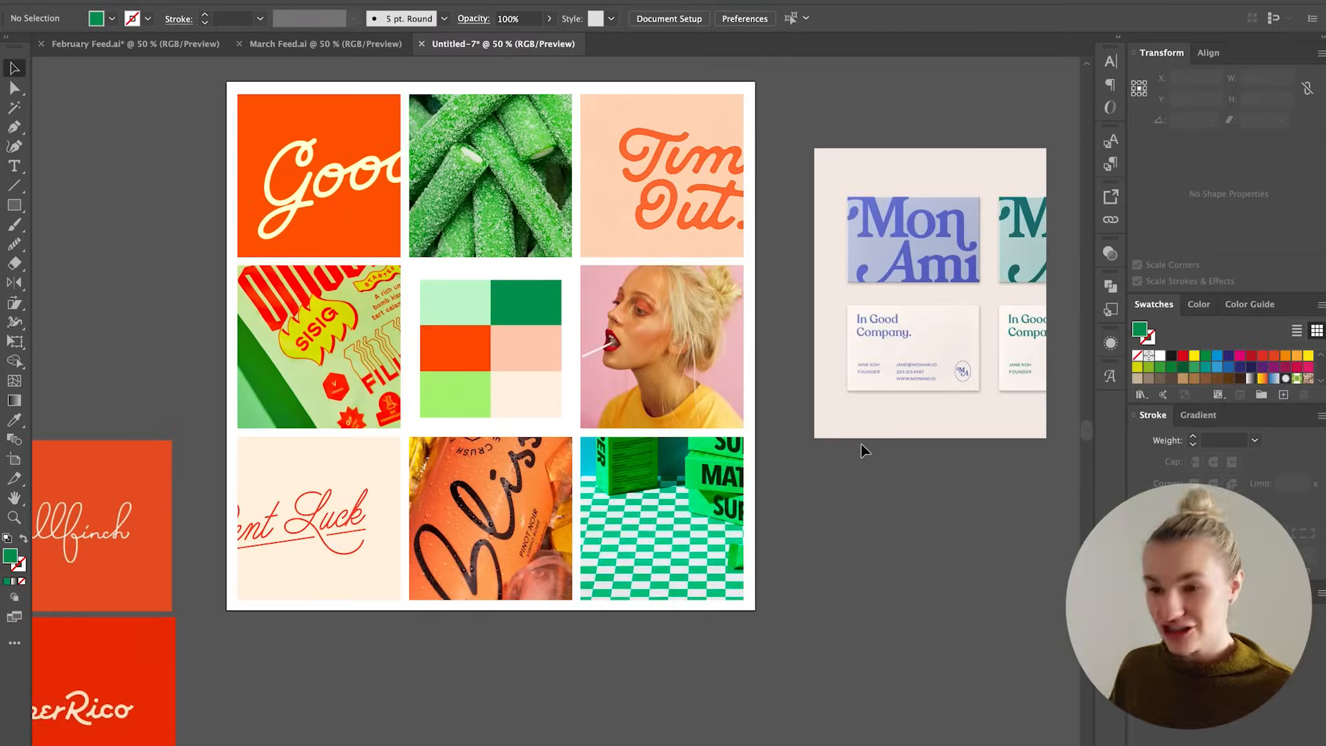
# Step: Examine the finished board's tiles and palette at 100% zoom and again as a whole
pyautogui.hotkey('ctrl', '1')
pyautogui.moveTo(783, 265); pyautogui.dragTo(702, 545)
pyautogui.moveTo(745, 201); pyautogui.dragTo(766, 290)
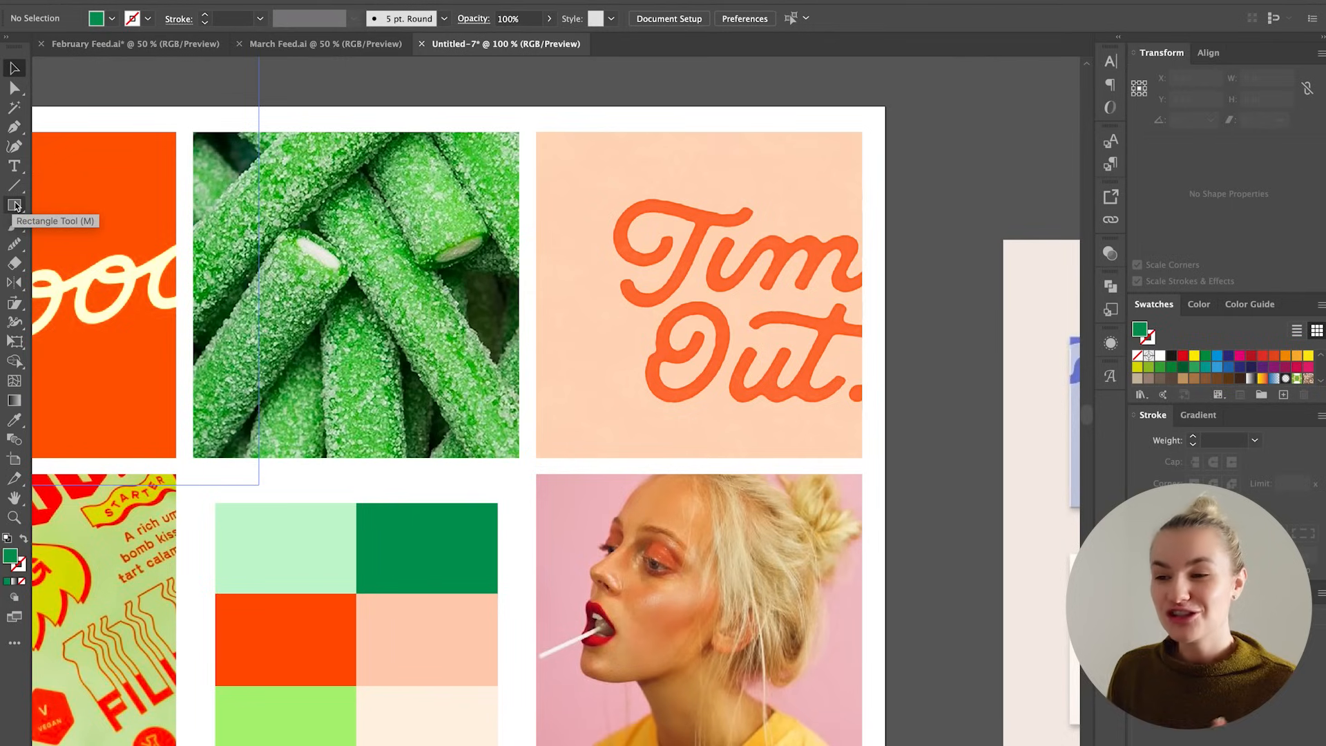
pyautogui.click(823, 435)
pyautogui.hotkey('ctrl', '-')
pyautogui.hotkey('ctrl', '-')
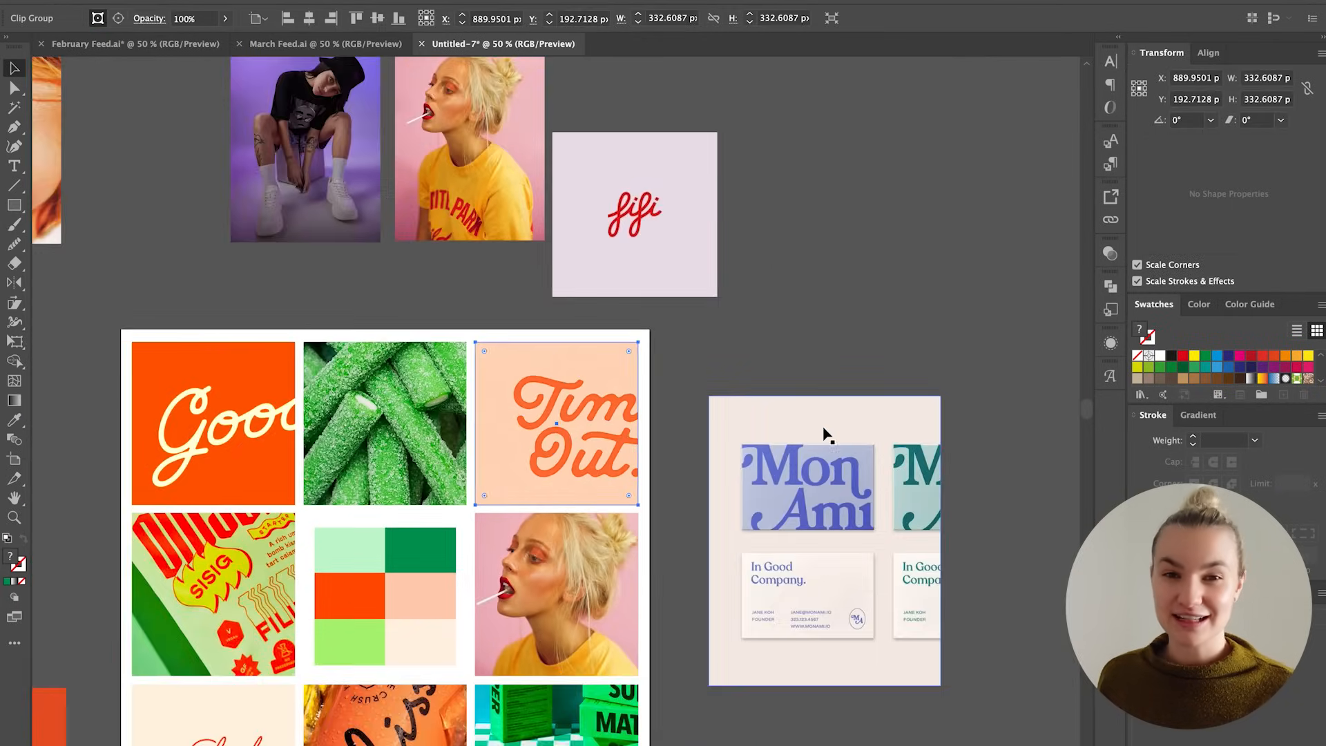
pyautogui.moveTo(729, 452); pyautogui.dragTo(885, 303)
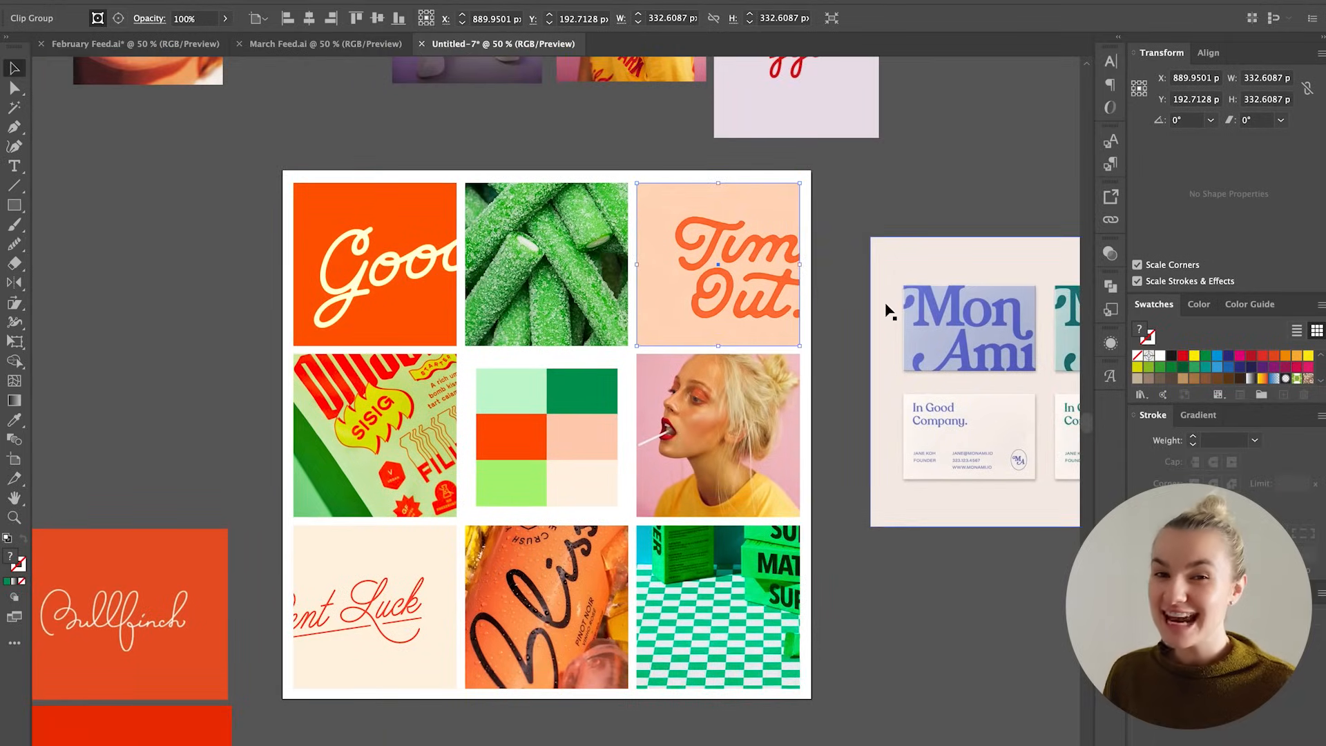